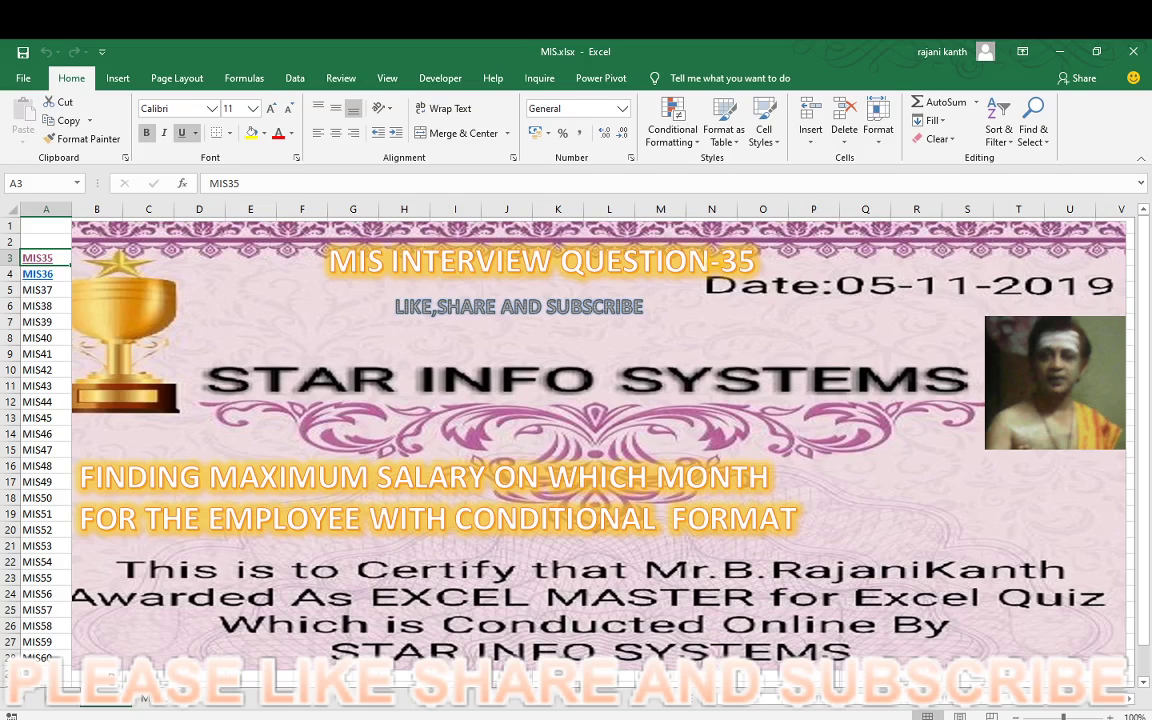
- Enter 127 in cell A1 of the title sheet and make it bold
left_click(43, 228)
type("127")
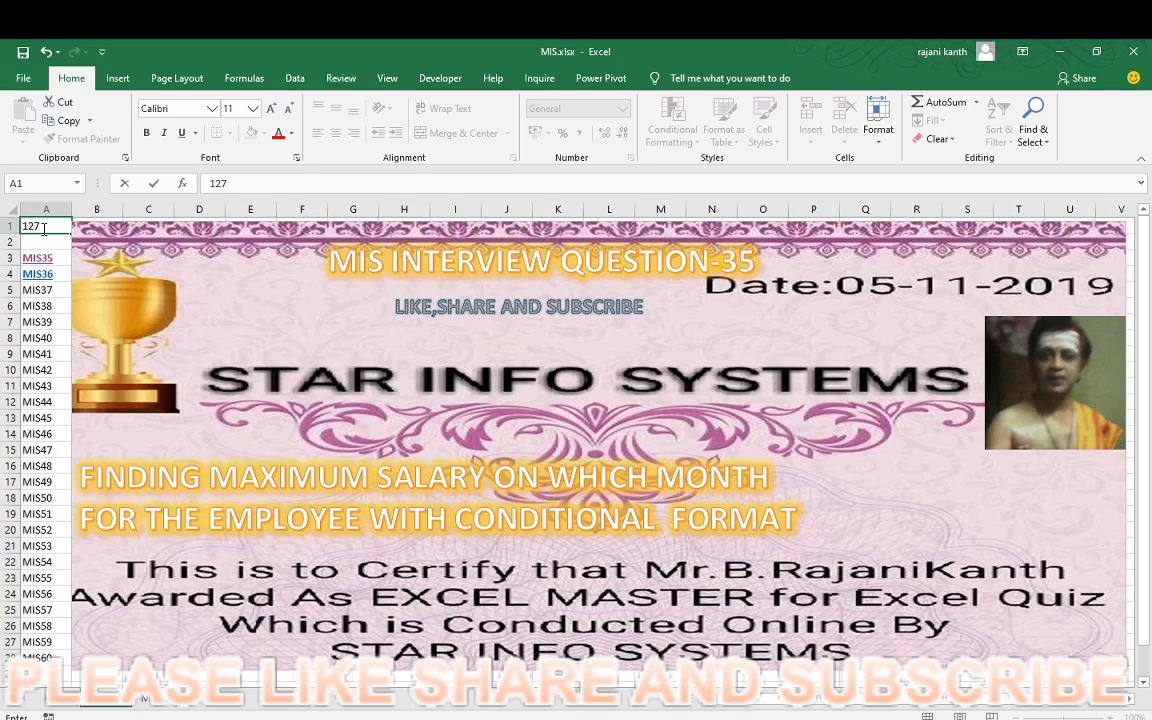
key("ctrl+Return")
key("ctrl+b")
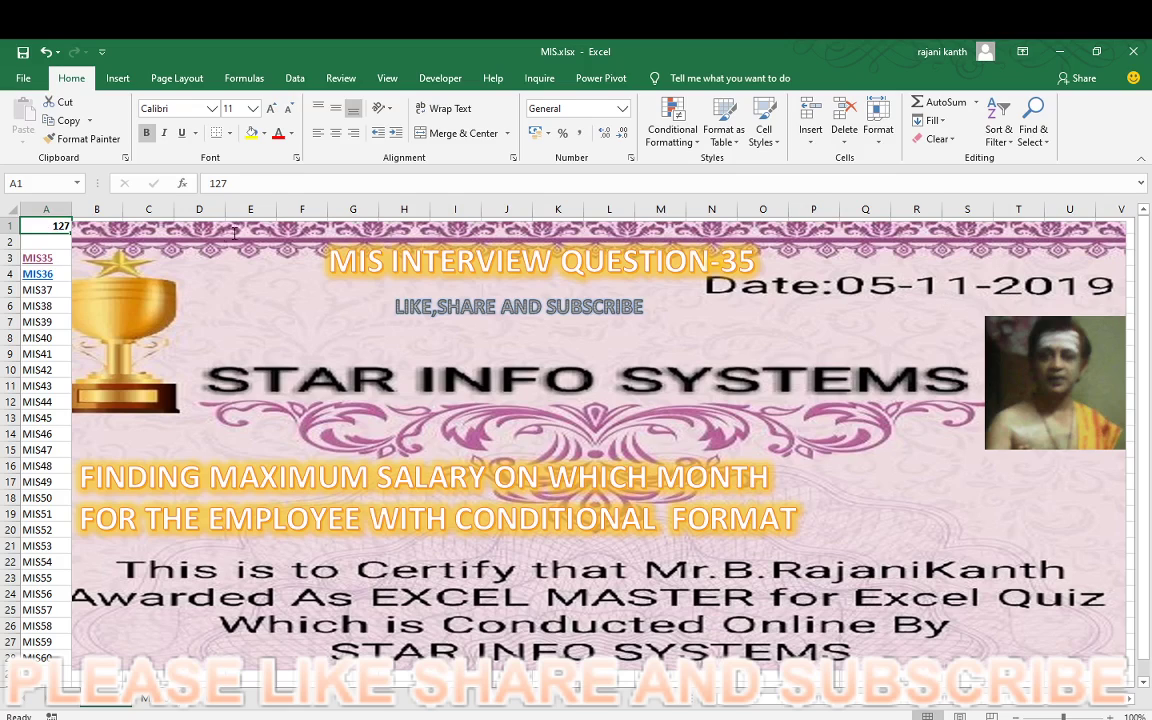
- Switch to the MIS35 sheet and inspect the existing values and formulas in K9, Q9 and R9
left_click(44, 261)
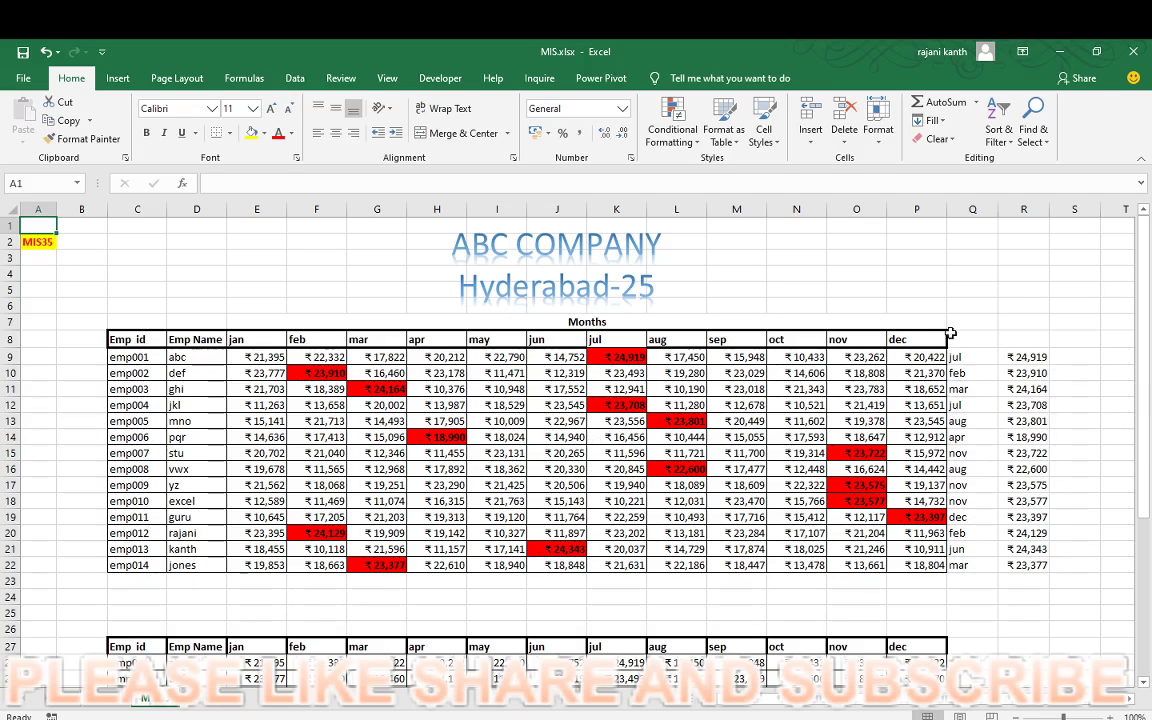
left_click(623, 358)
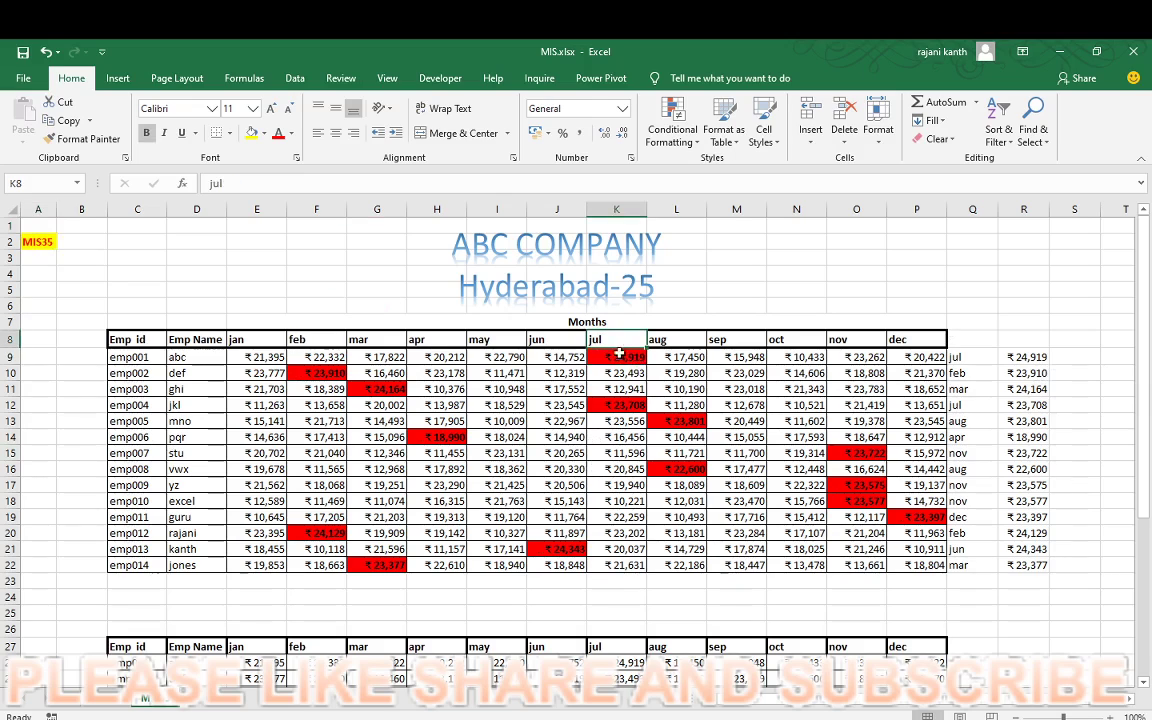
left_click(957, 360)
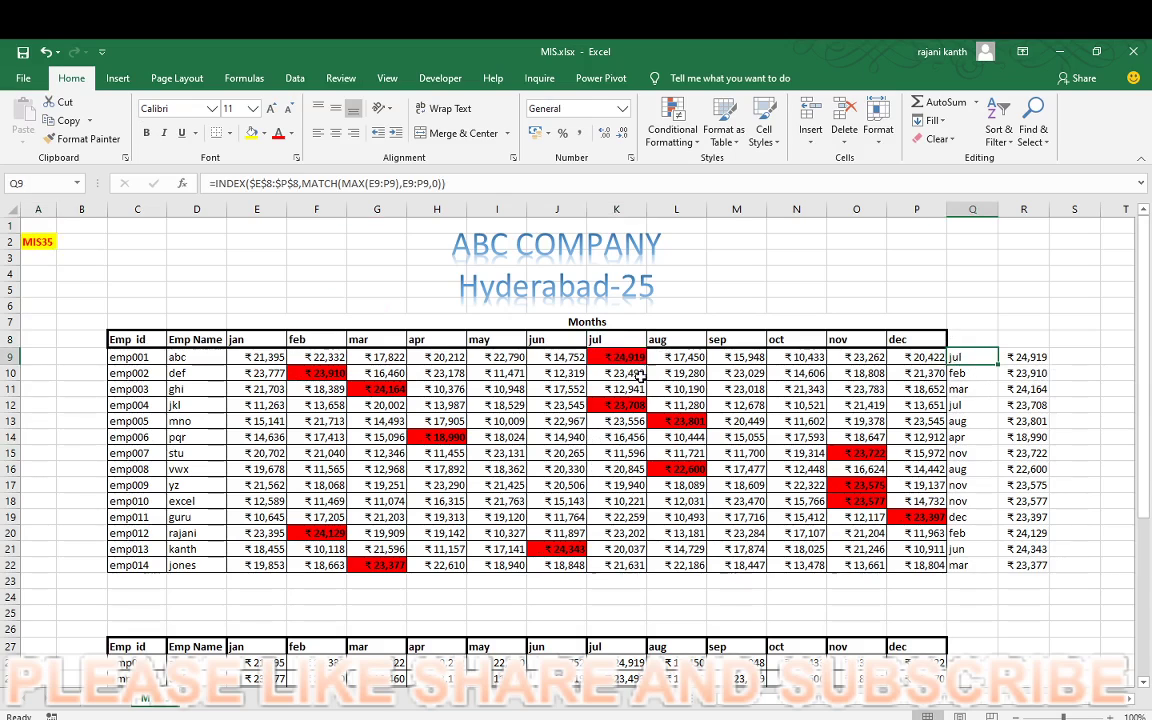
key("Up")
key("Left")
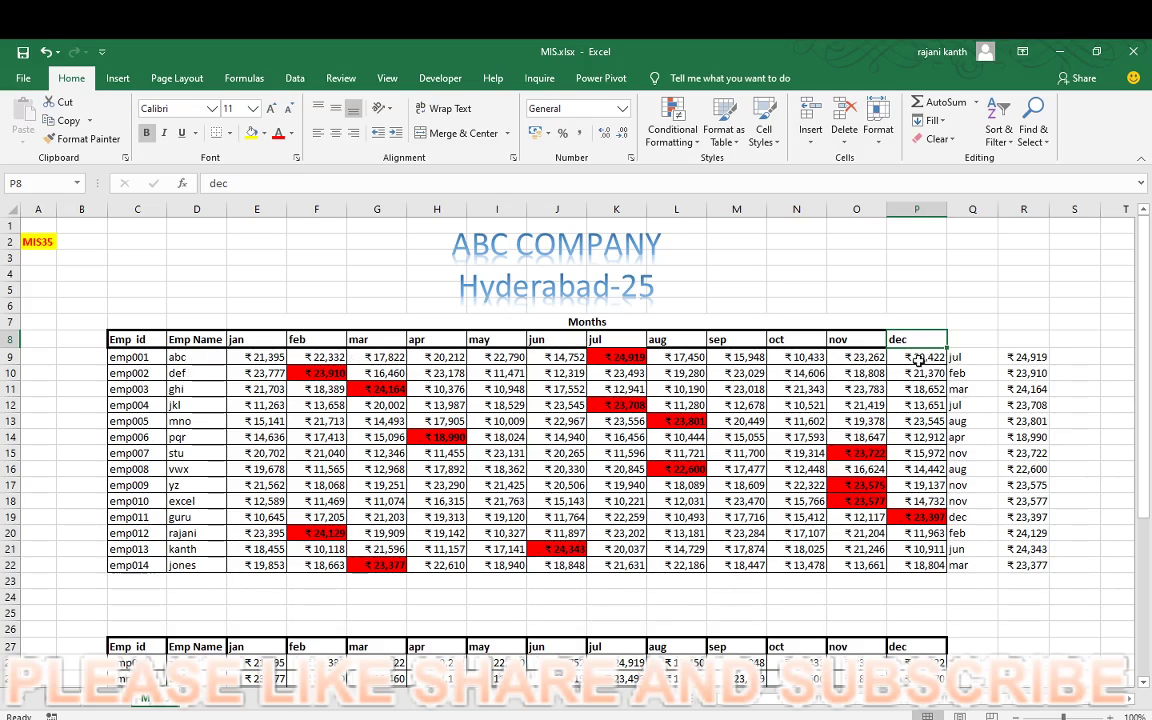
left_click(1040, 358)
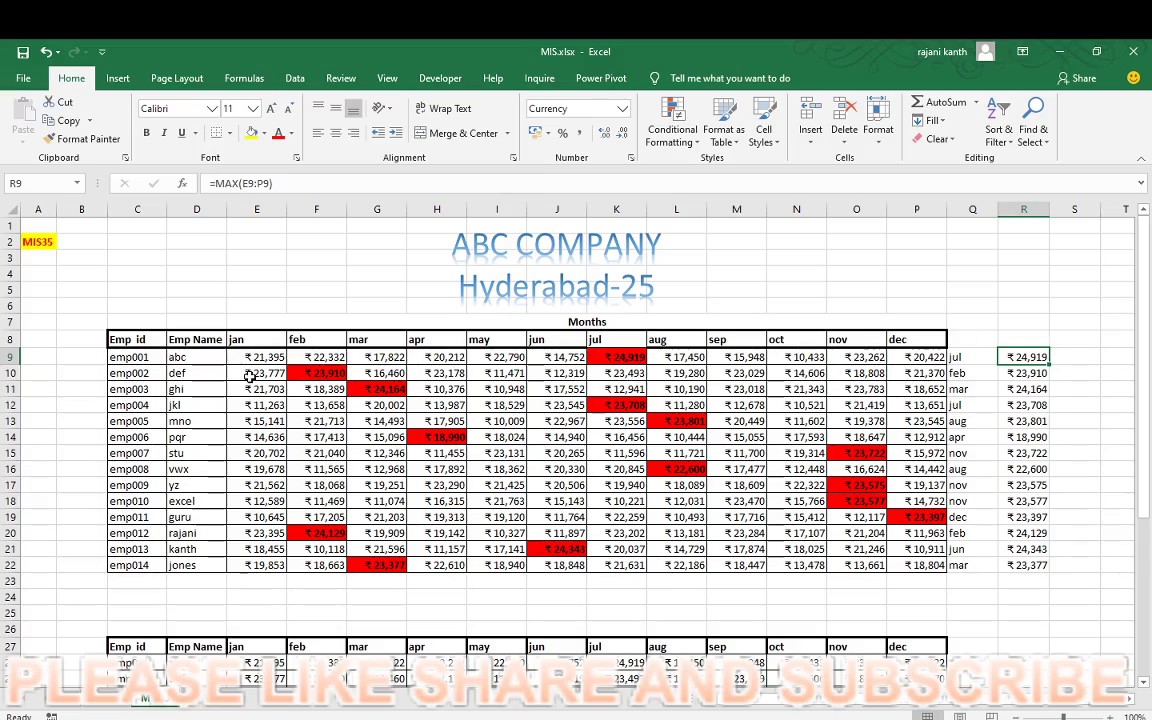
- Add the header 'Month' in Q27, right of the lower table's dec column
scroll(250, 374, "down", 2)
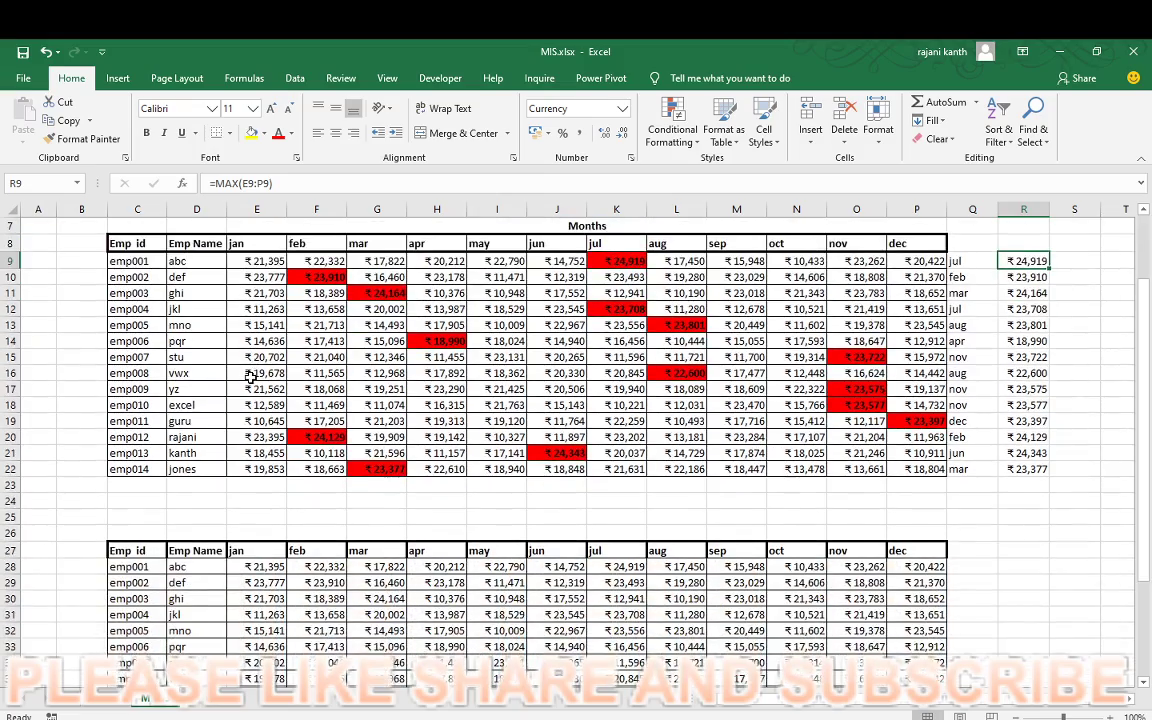
scroll(250, 374, "down", 1)
left_click(972, 500)
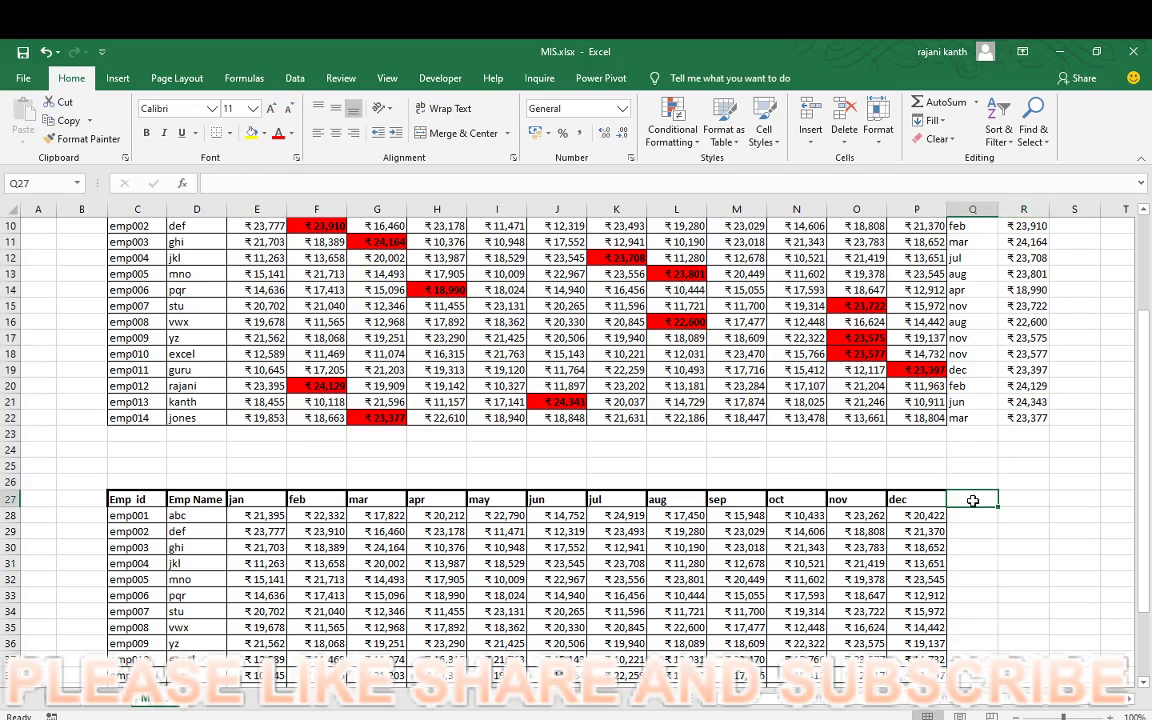
type("Month")
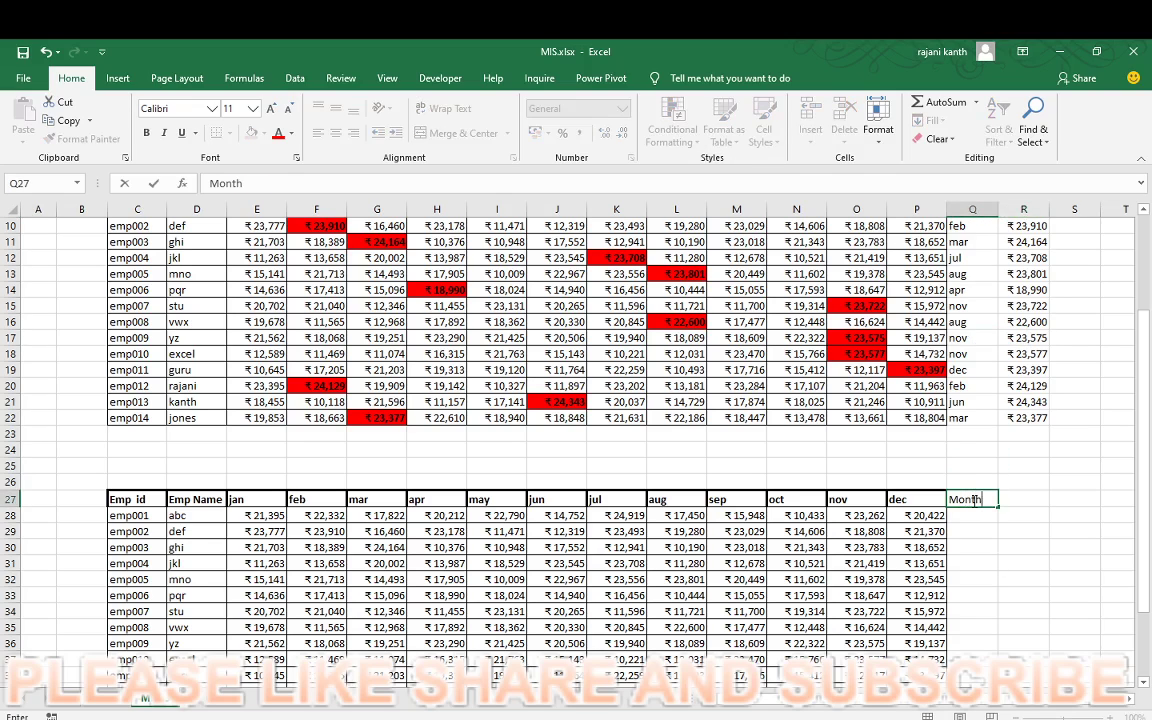
key("ctrl+Return")
- Enter =MAX(E28:P28) in Q28, showing emp001's highest salary of ₹24,919
key("Return")
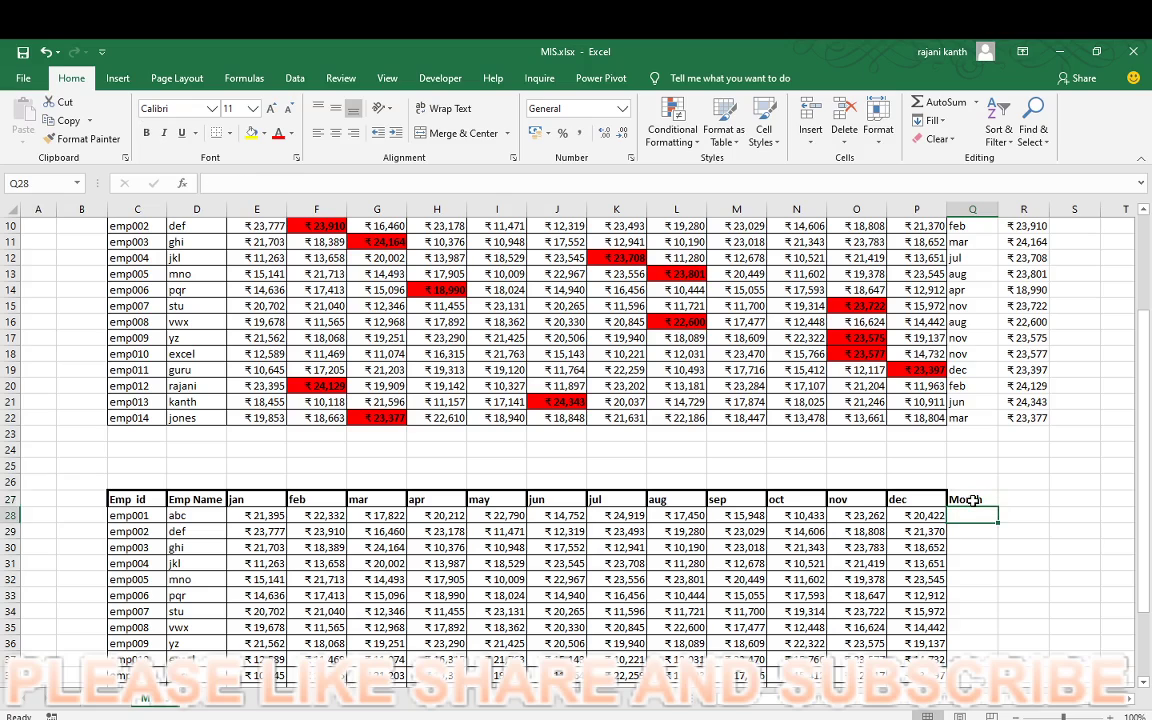
type("=")
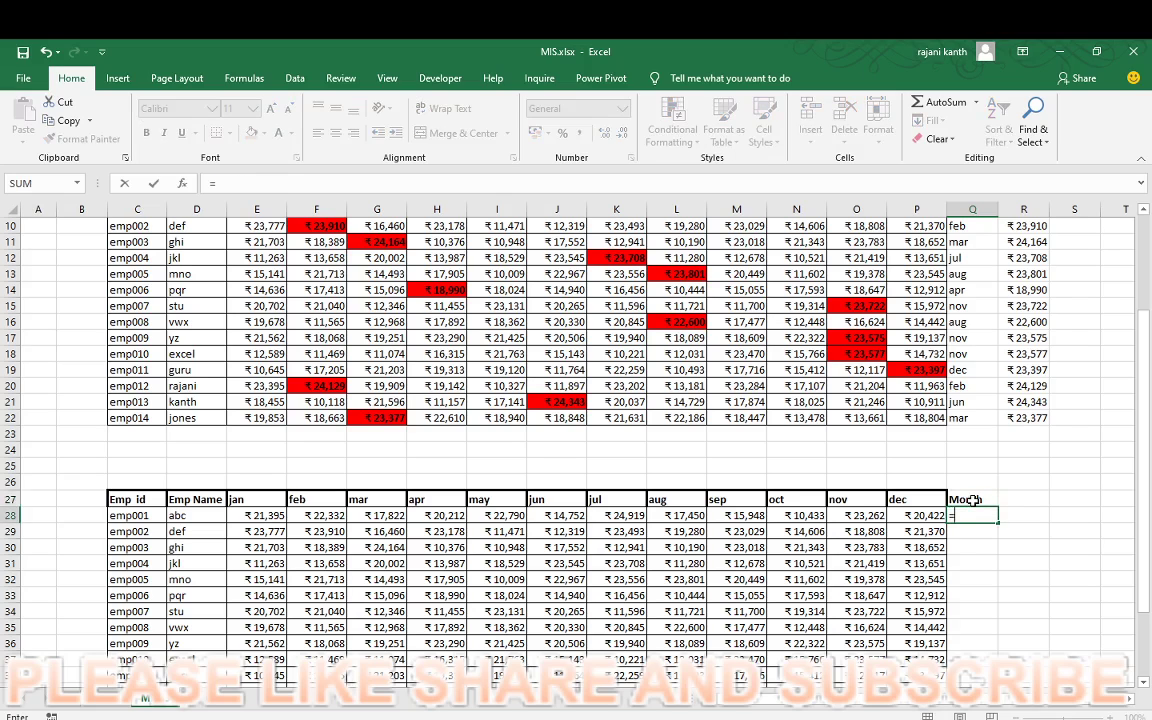
type("max")
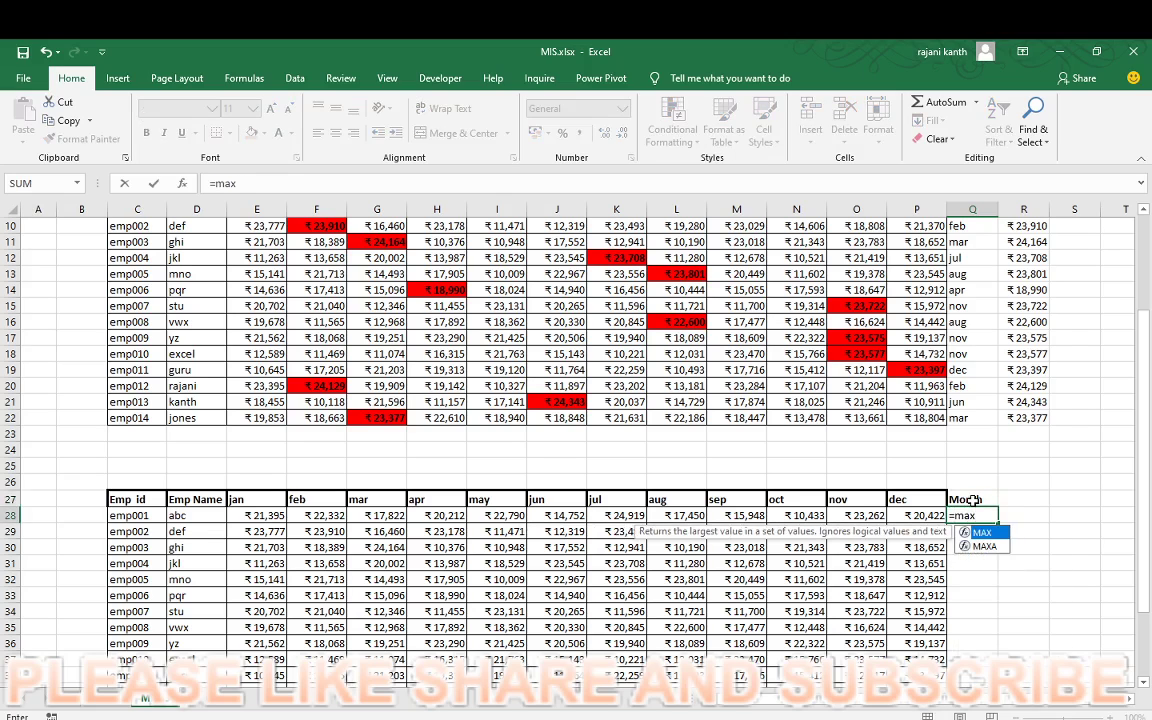
type("(")
key("Left")
key("Left")
key("Left")
key("ctrl+Left")
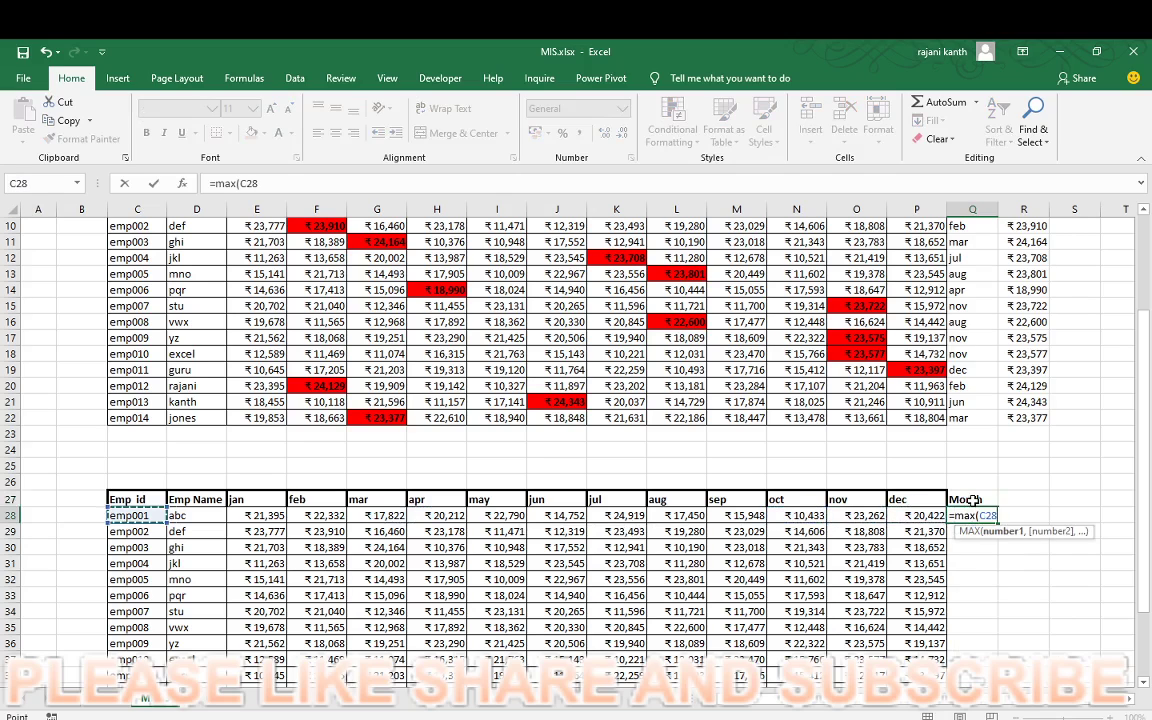
key("Right")
key("Right")
key("ctrl+shift+Right")
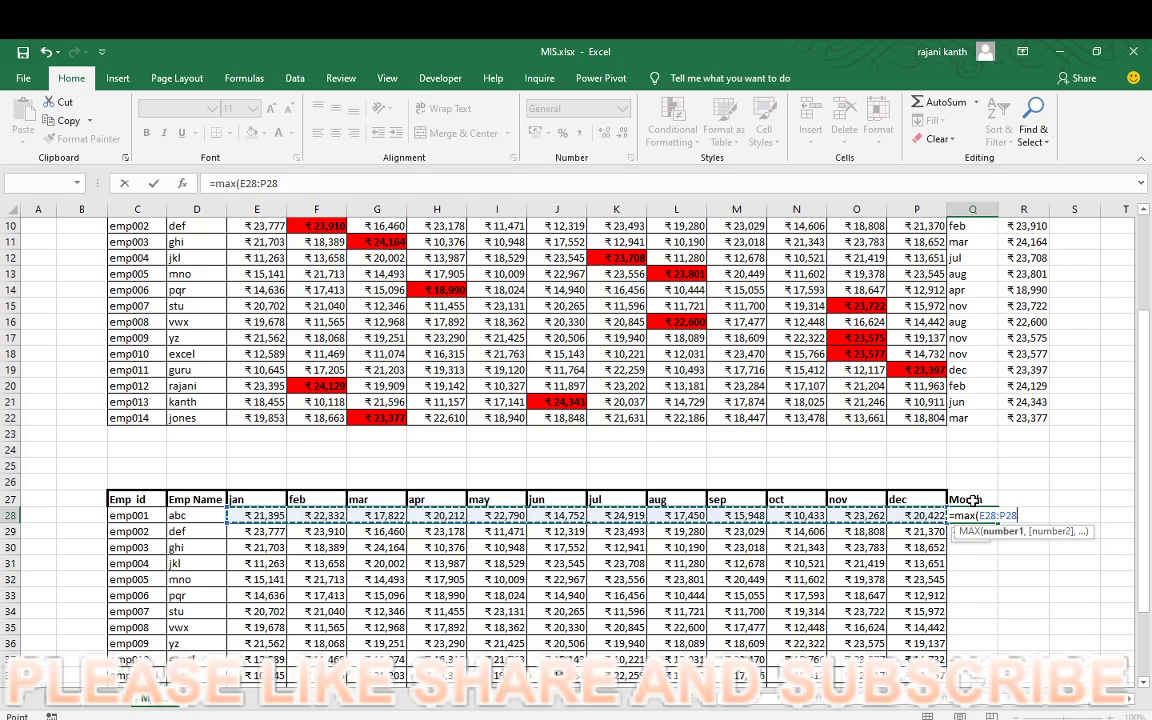
type(")")
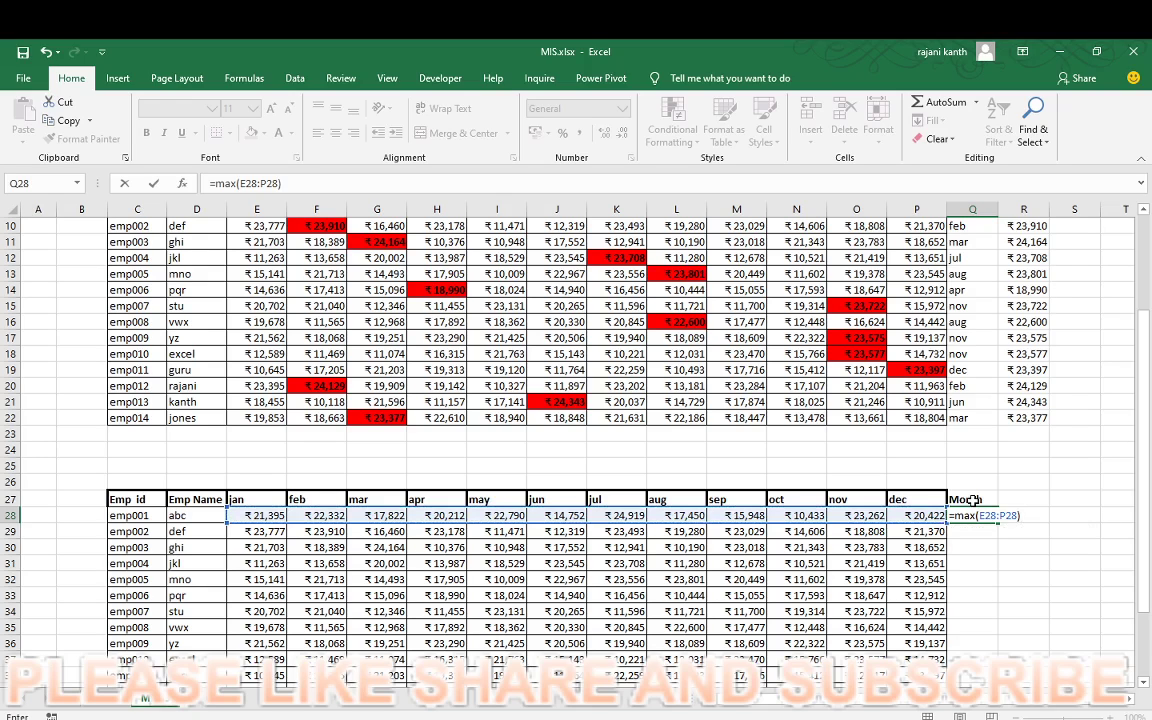
key("ctrl+Return")
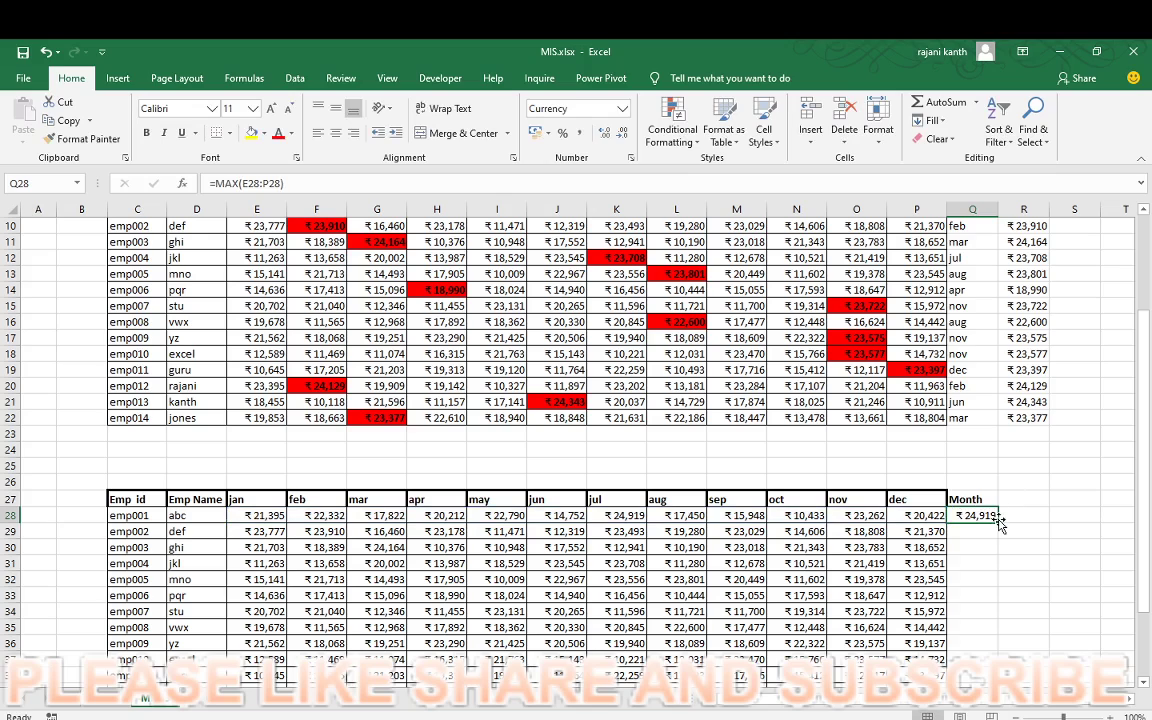
- Fill Q28's MAX formula down the Month column through Q41
double_click(998, 521)
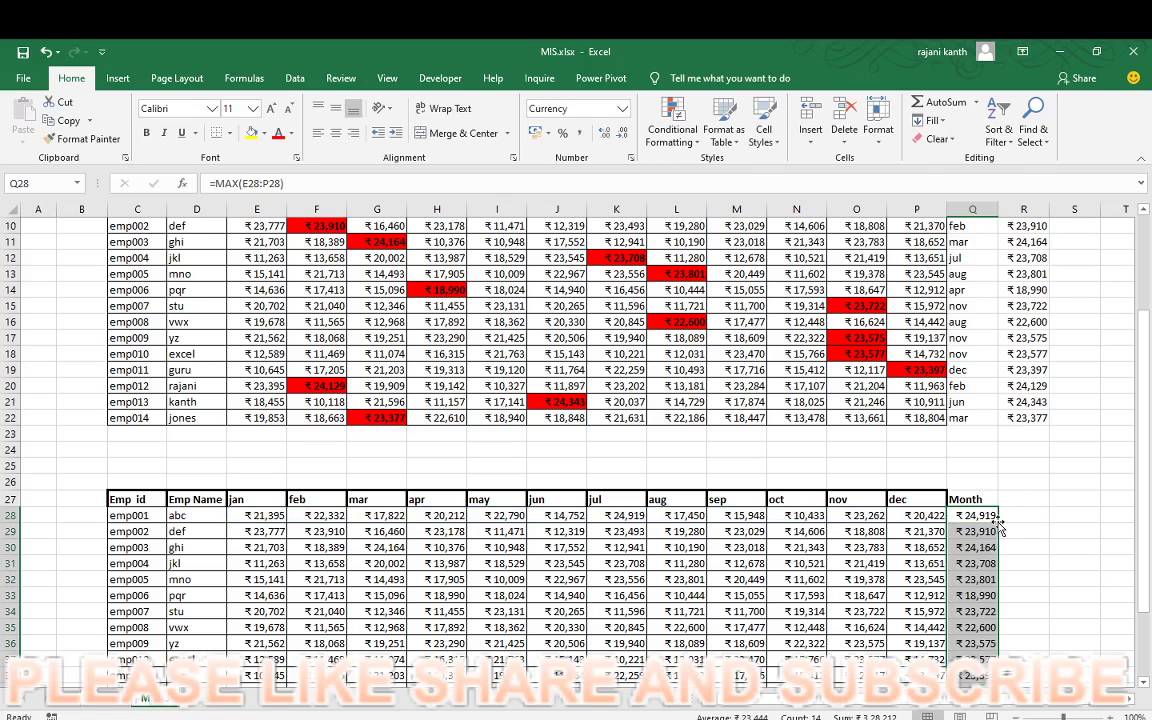
scroll(998, 527, "down", 1)
scroll(998, 527, "down", 1)
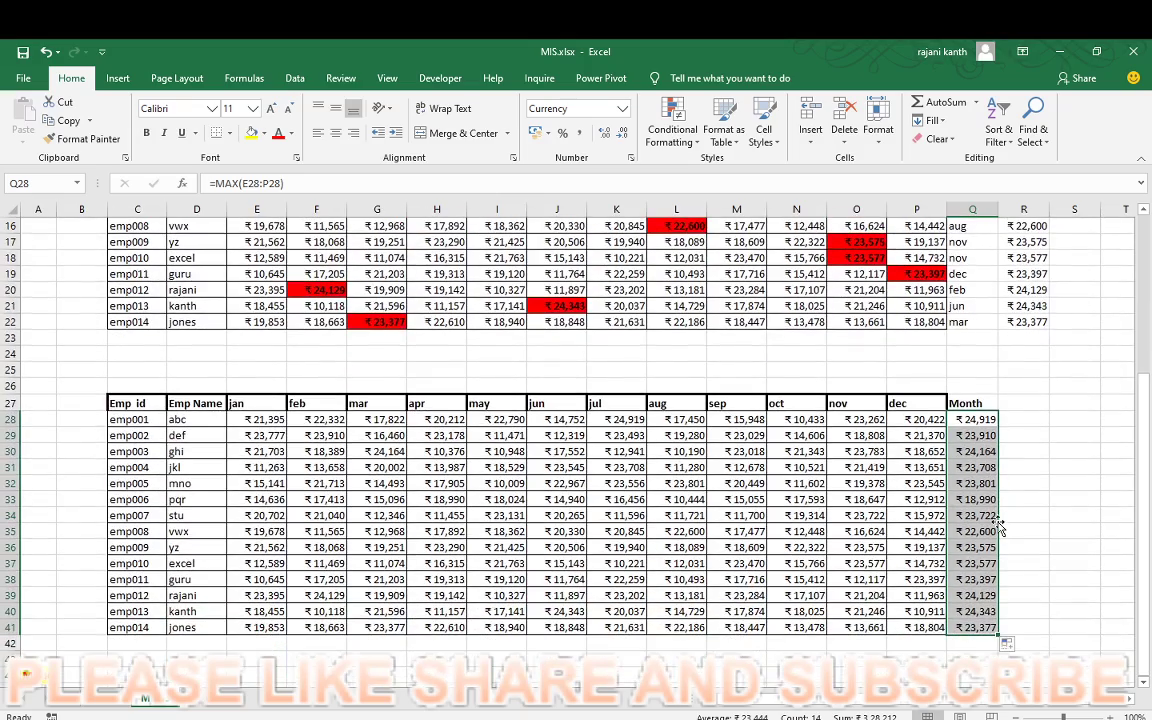
double_click(983, 418)
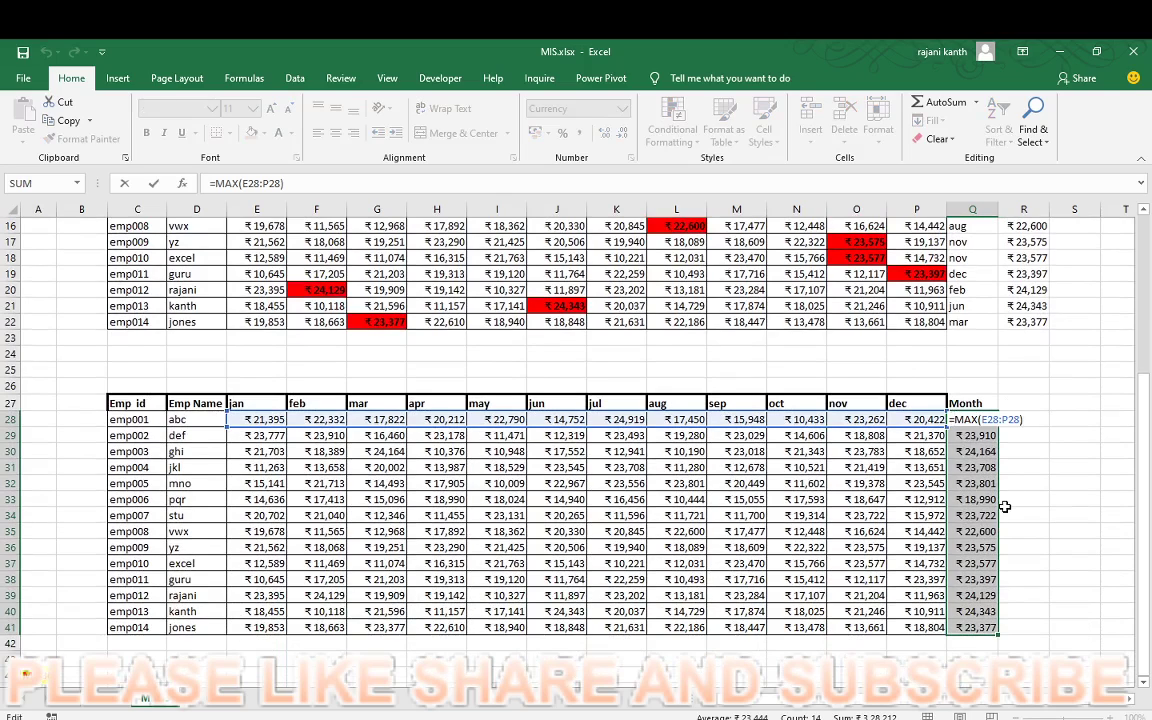
key("Escape")
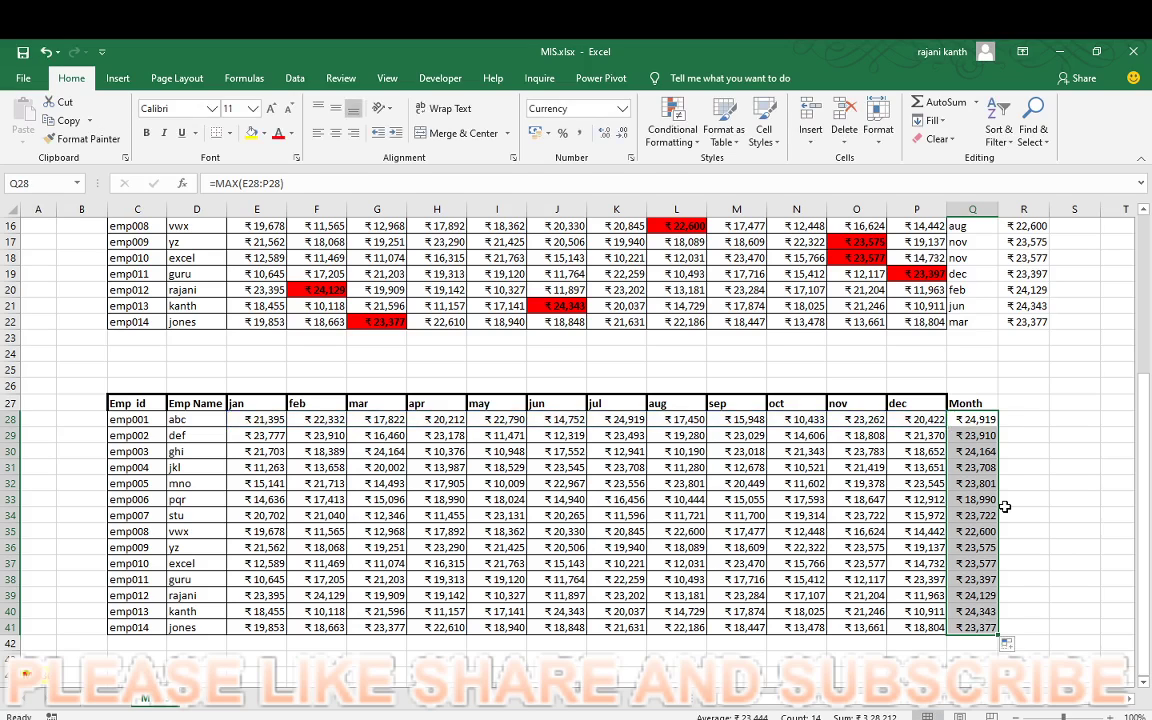
- Copy the maxima Q28:Q41 into S28:S41, then reselect Q28:Q41 for editing
key("ctrl+c")
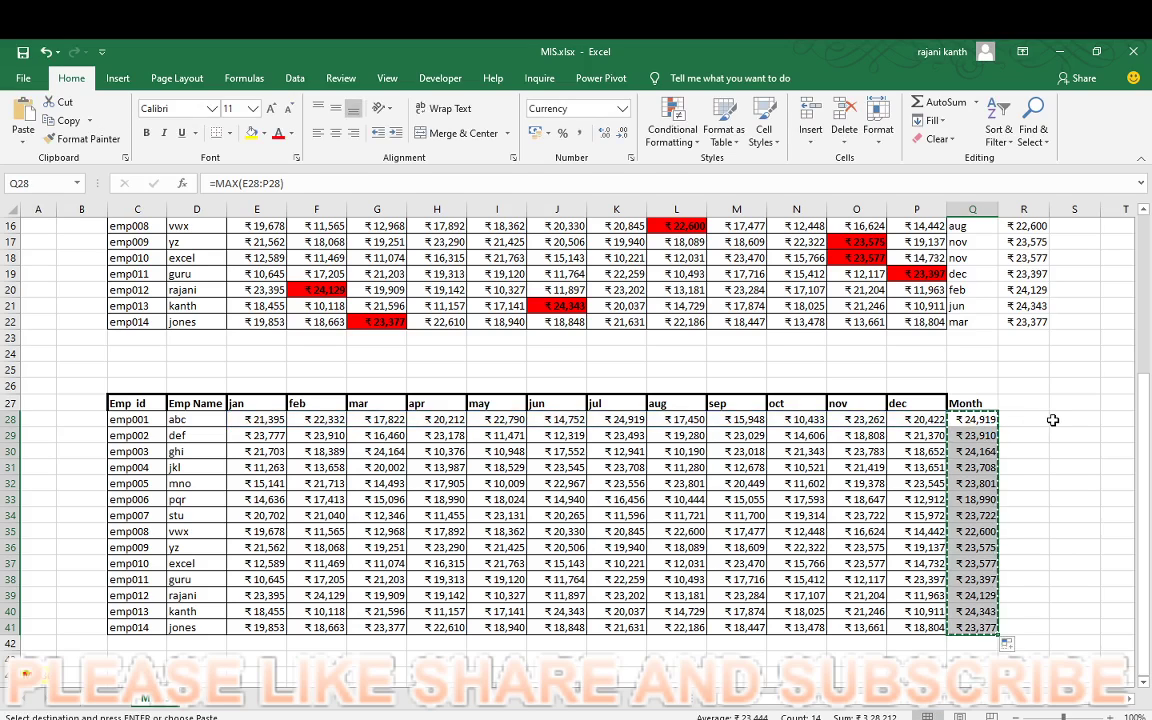
left_click(1052, 419)
key("Return")
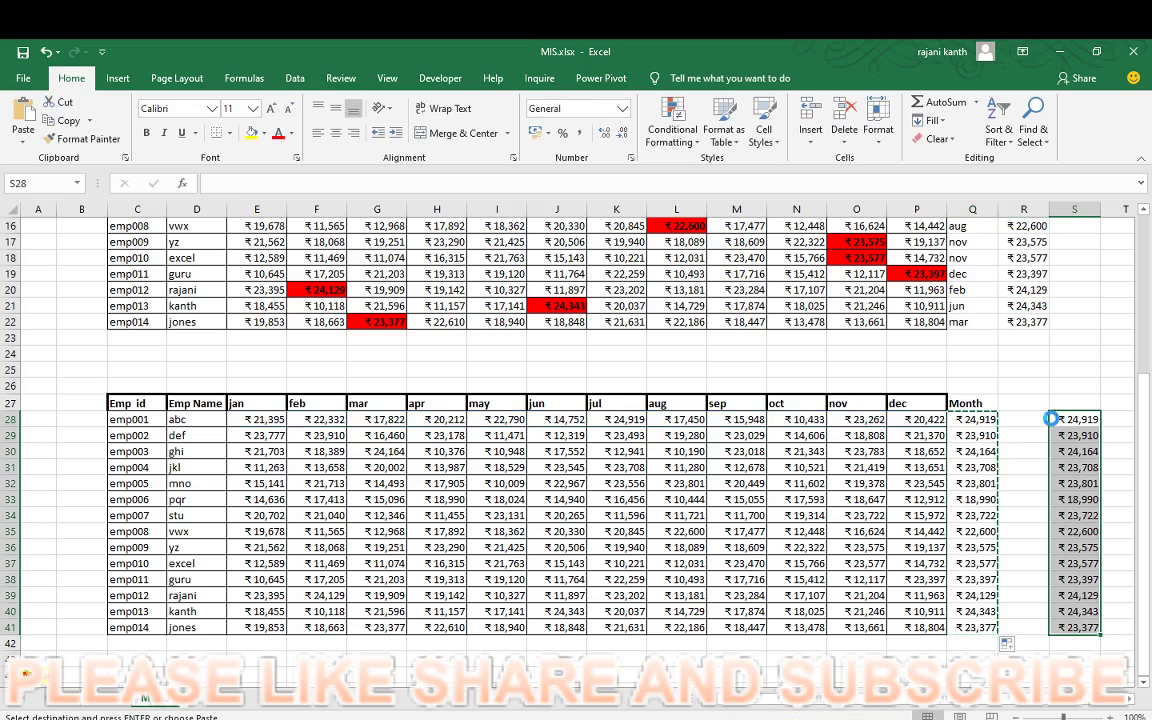
left_click(985, 423)
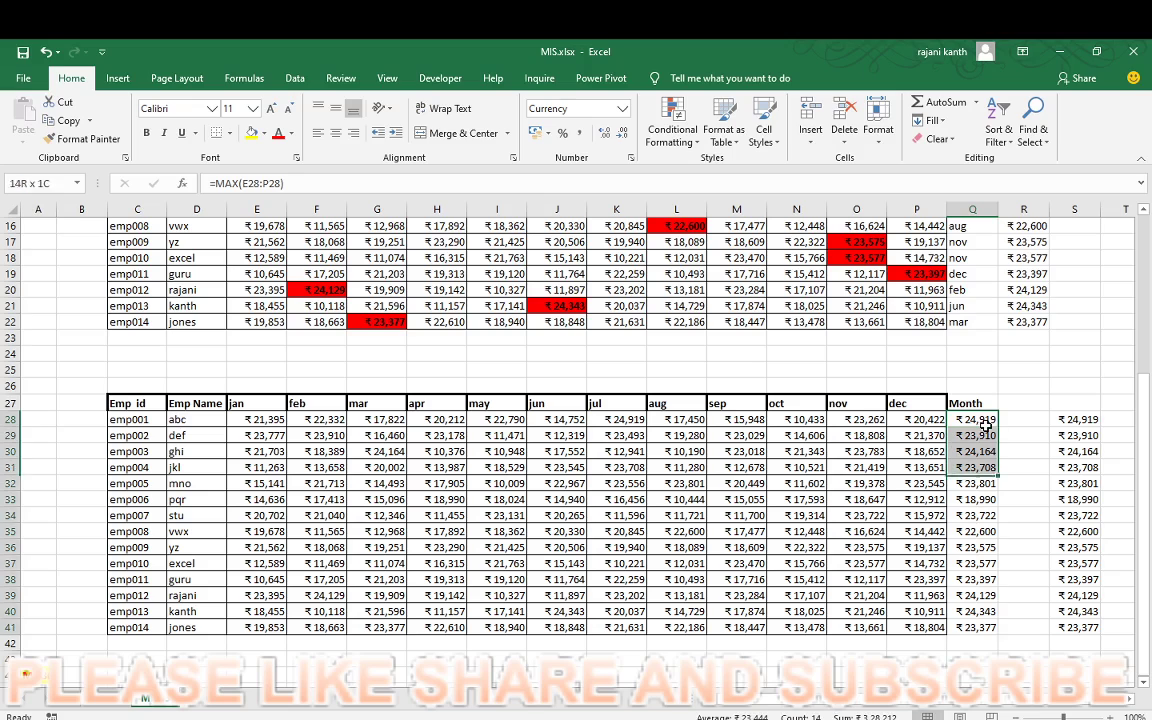
left_click_drag(987, 426, 988, 627)
key("F2")
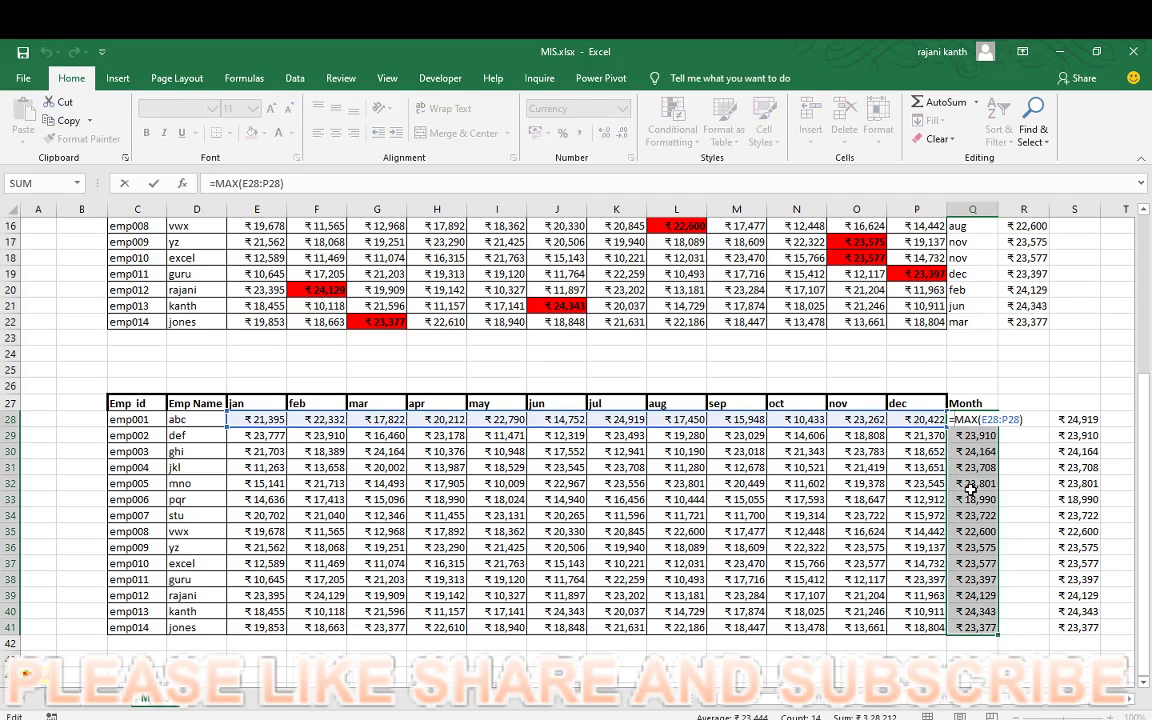
- Fill Q28:Q41 with =MATCH(MAX(E28:P28),E28:P28,0), giving 7 for emp001
type("match")
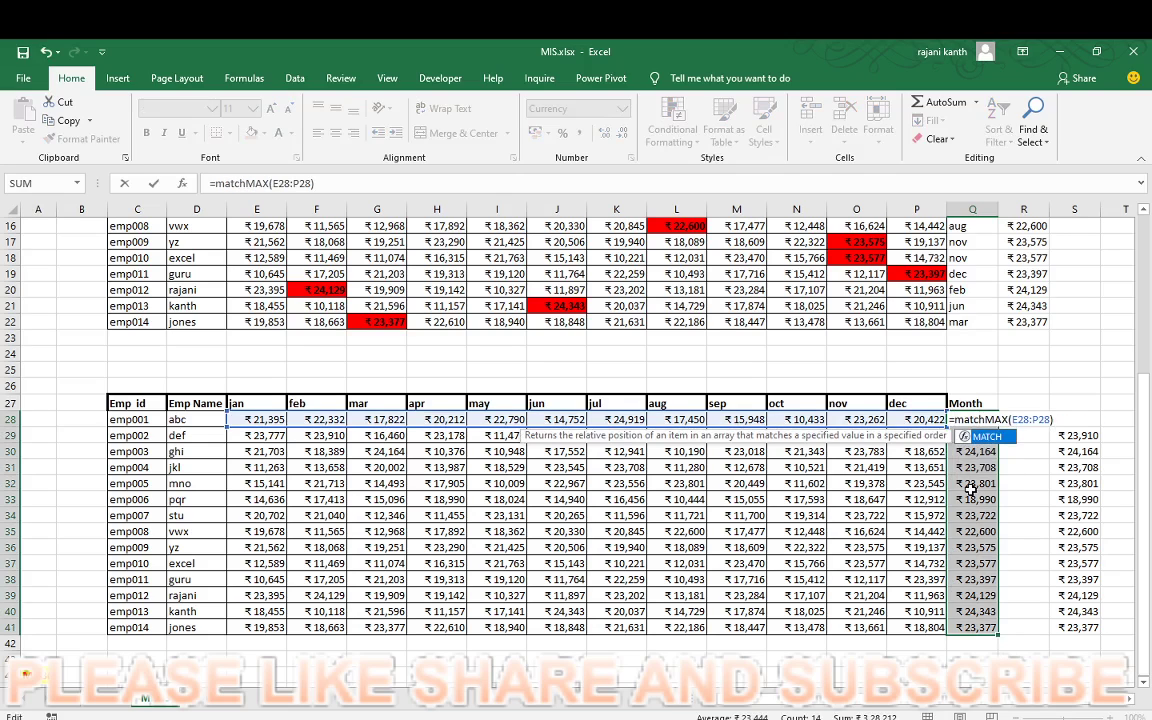
type("(")
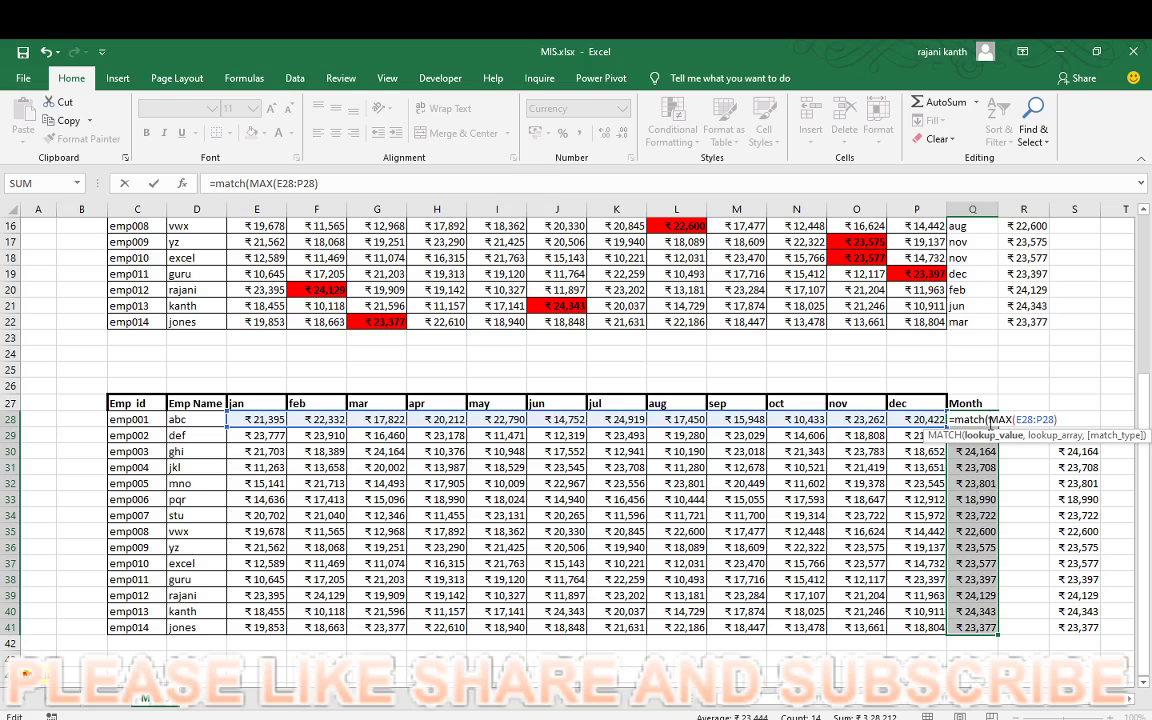
left_click_drag(262, 420, 916, 420)
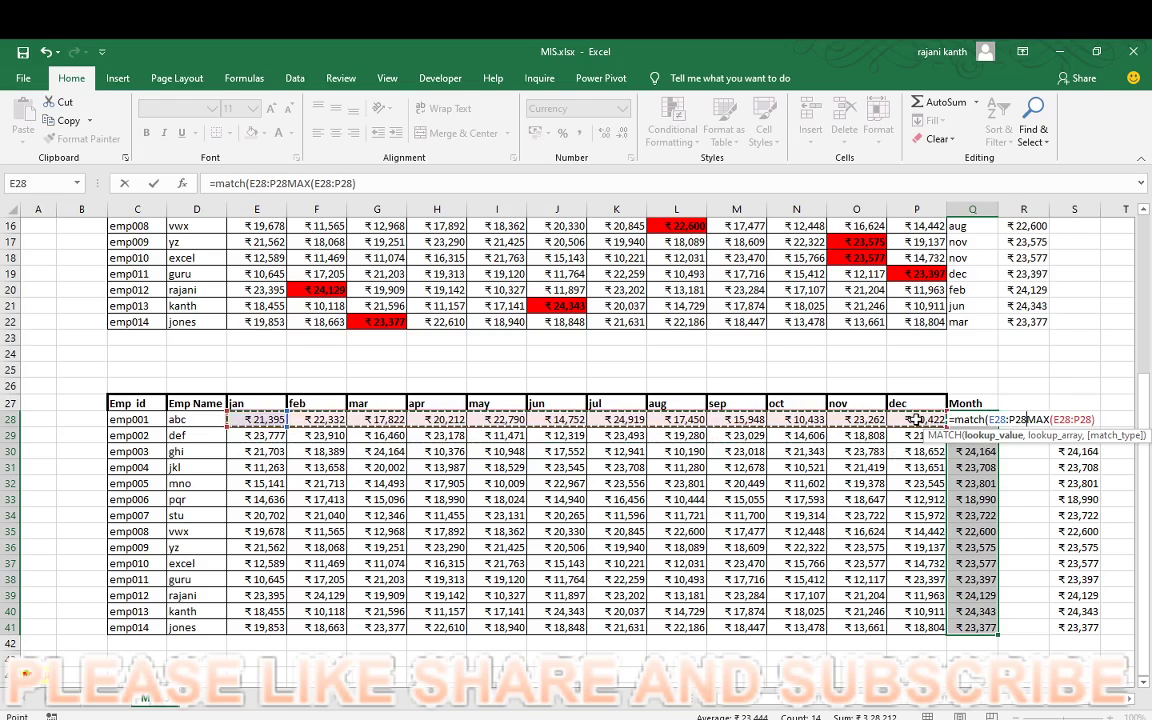
key("BackSpace")
key("BackSpace")
key("BackSpace")
key("BackSpace")
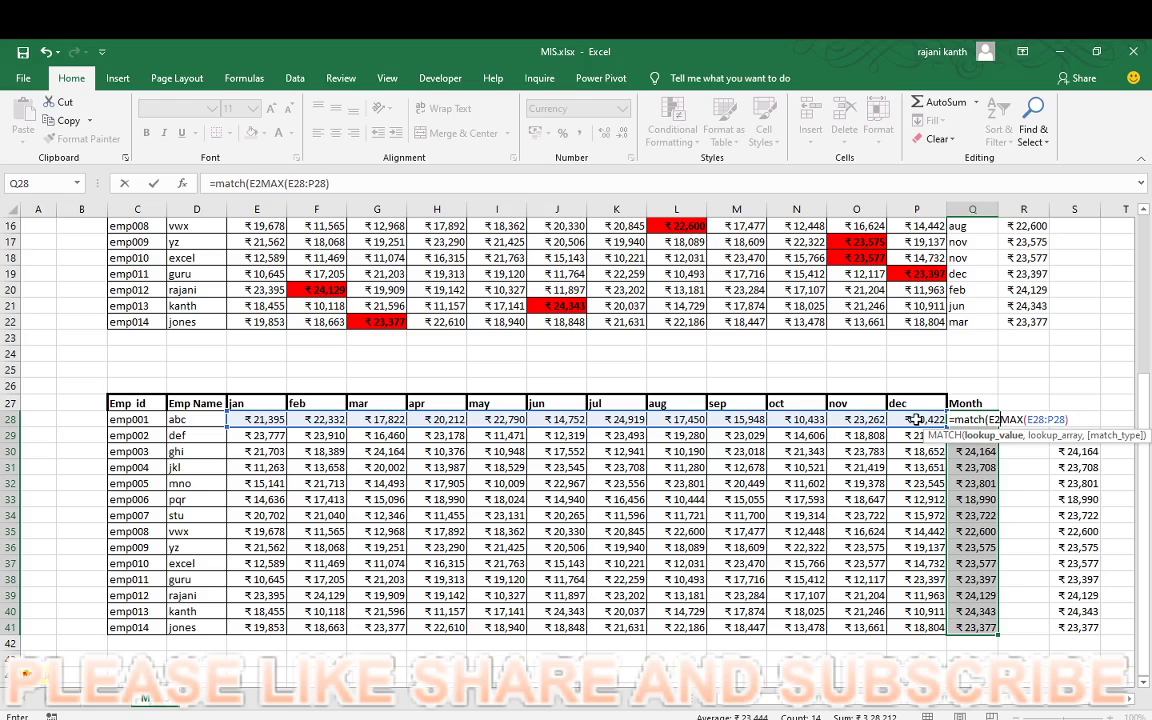
key("BackSpace")
key("BackSpace")
key("BackSpace")
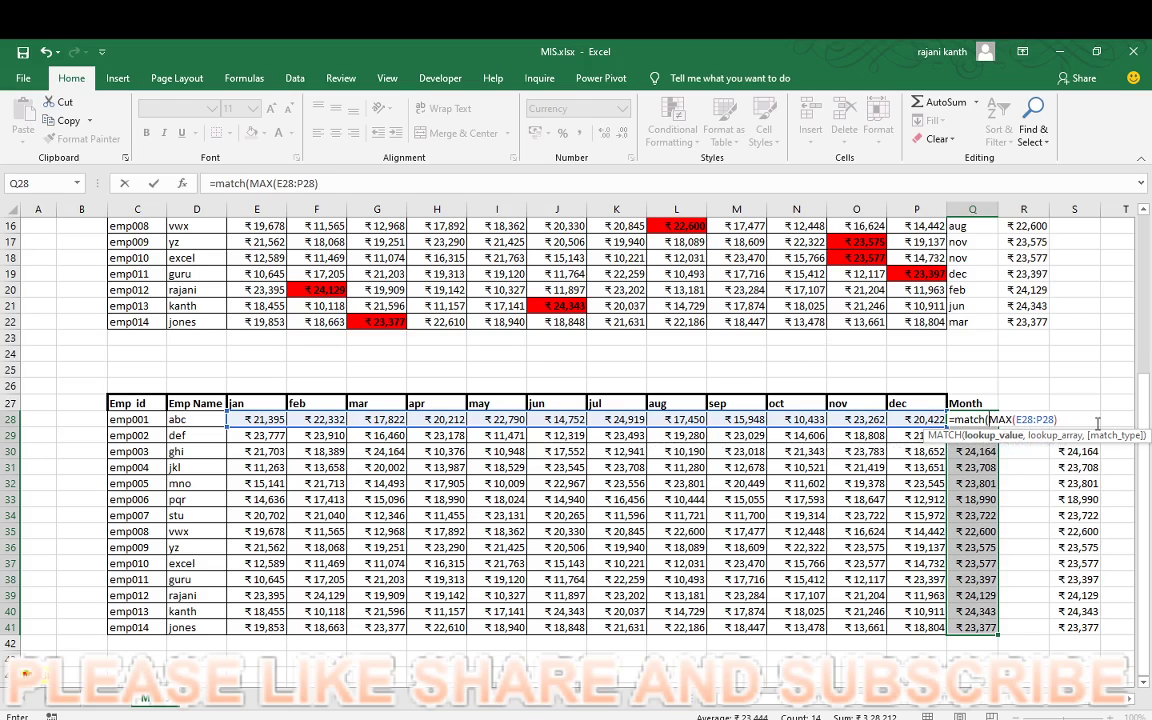
left_click(1090, 427)
type(",")
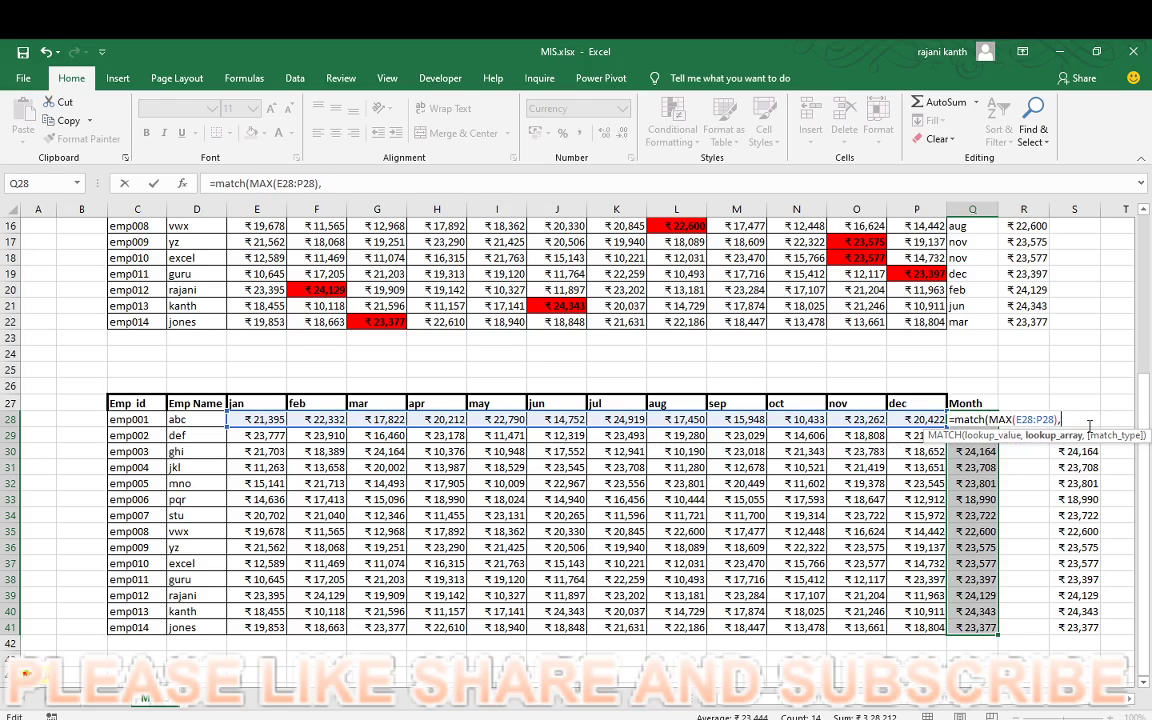
left_click_drag(245, 420, 913, 418)
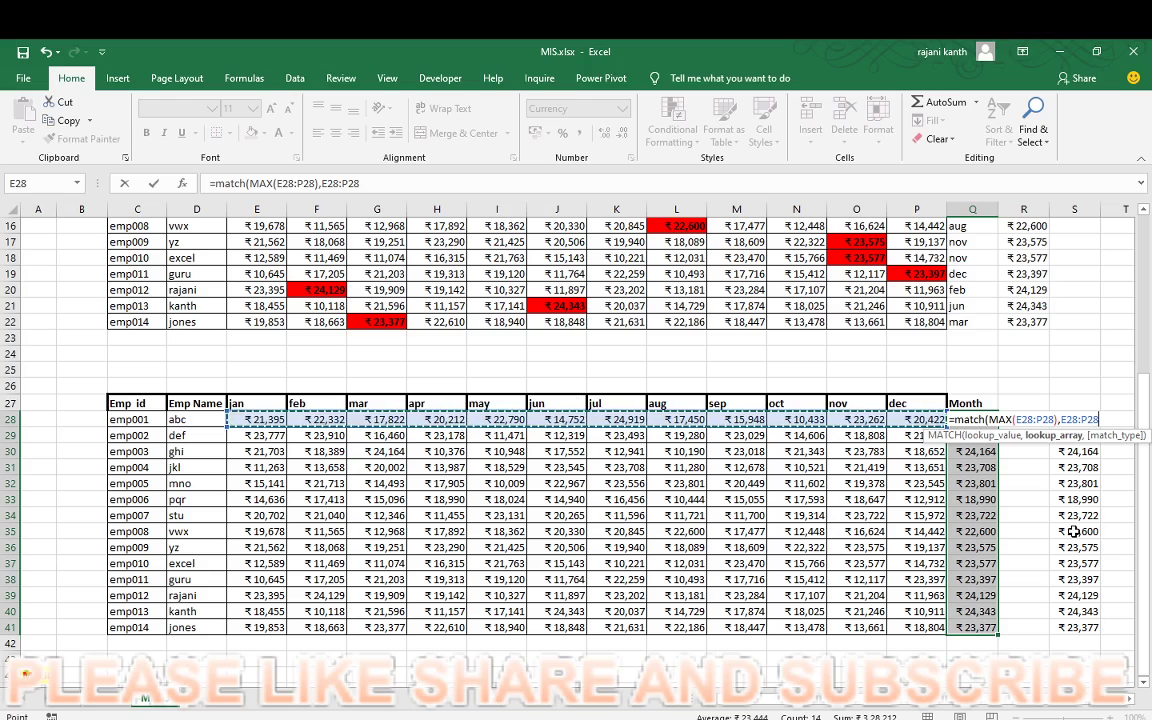
type(",")
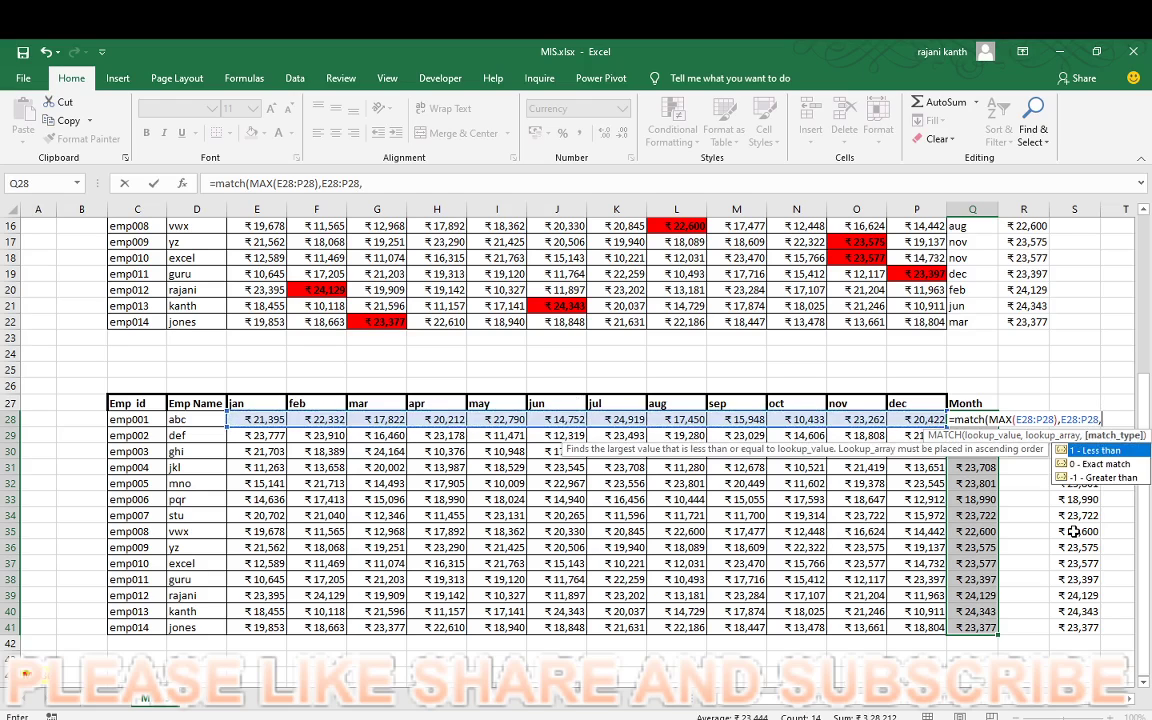
type("0)")
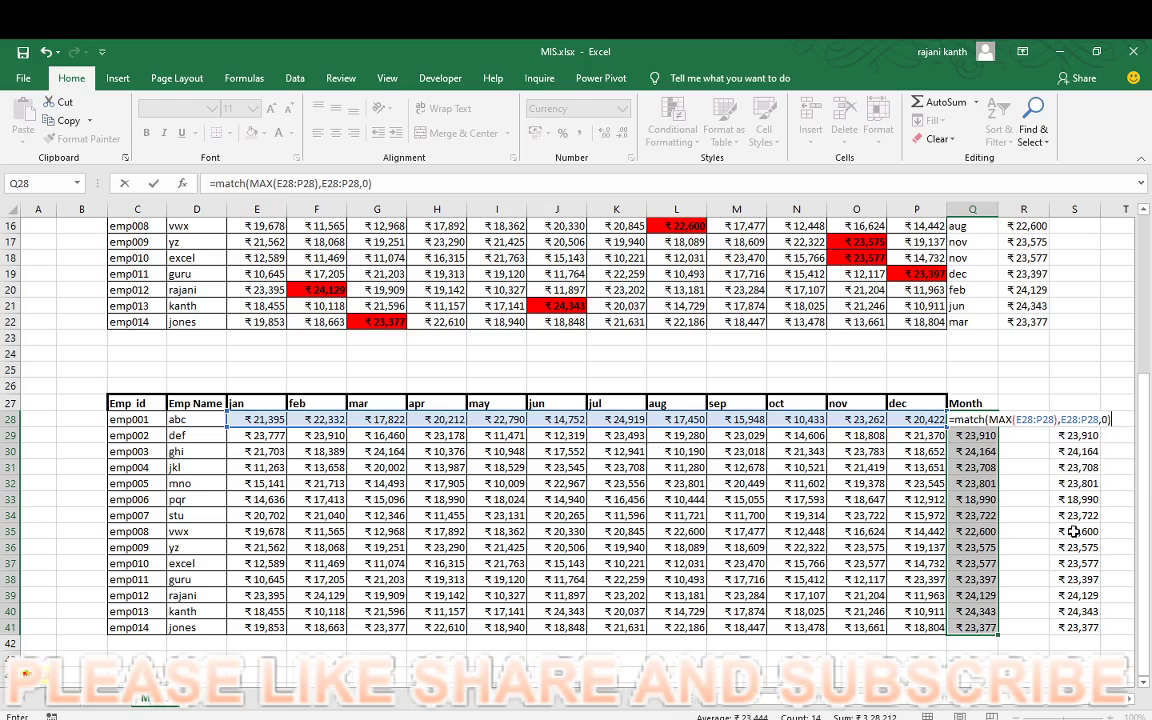
key("ctrl+Return")
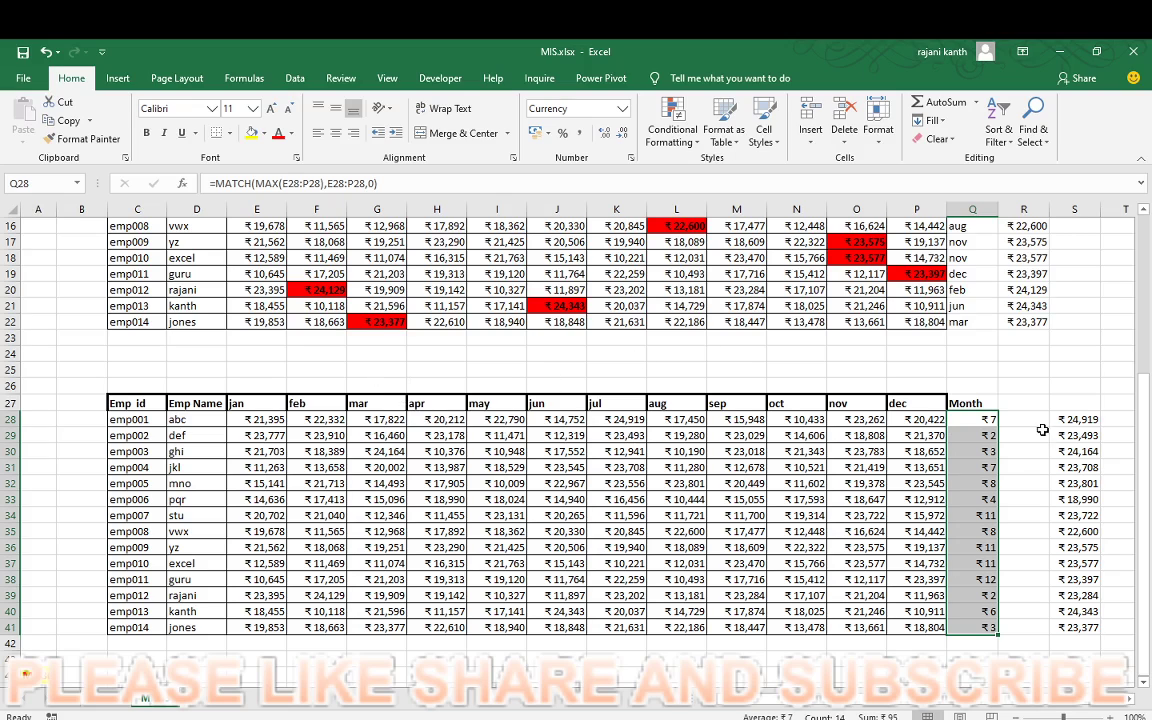
- Wrap the Month formula in INDEX($E$27:$P$27, …) so Q28:Q41 shows names like jul
key("F2")
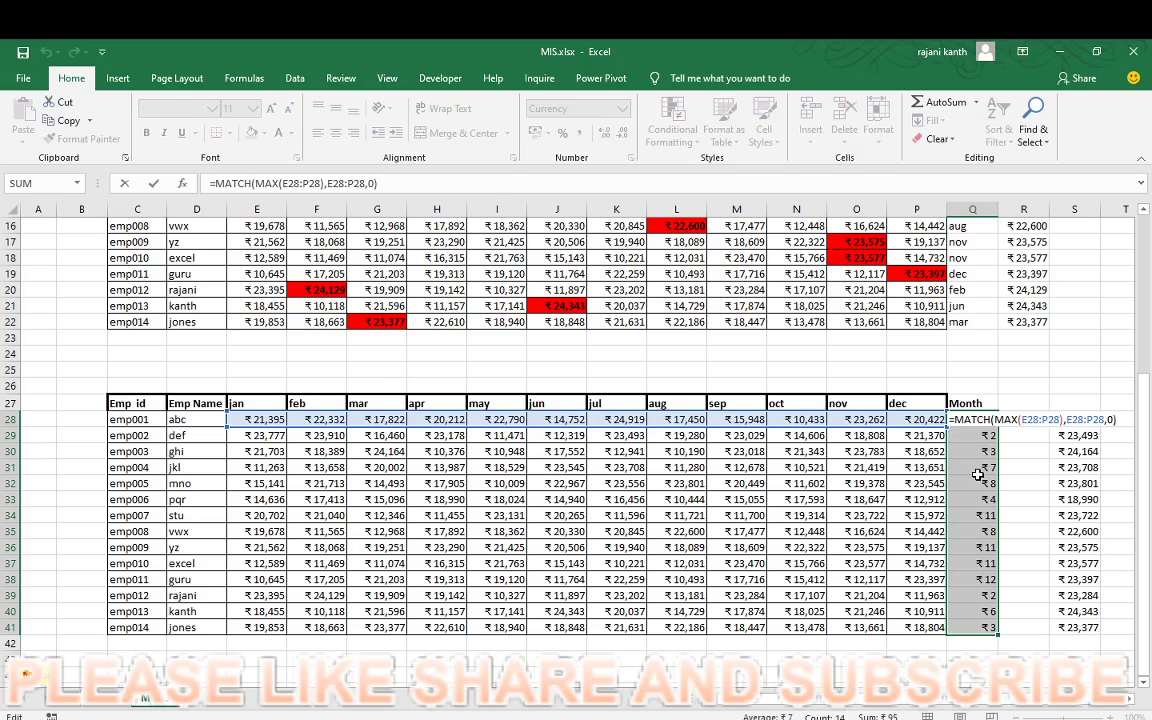
type("index")
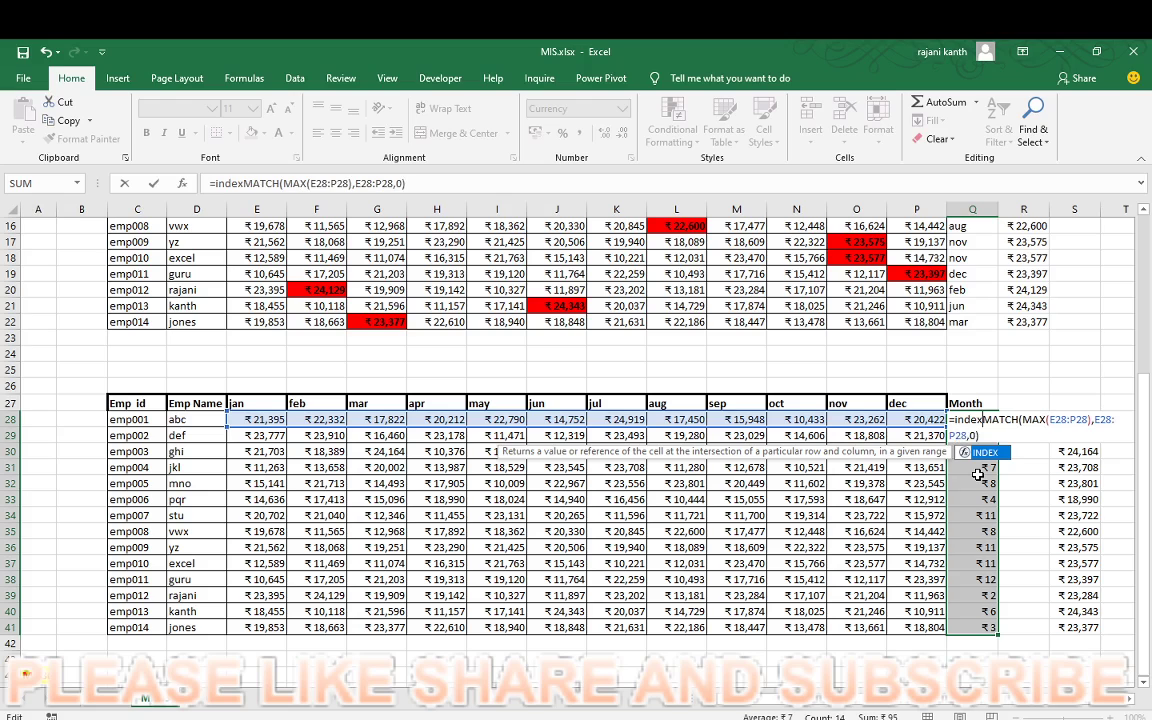
type("(")
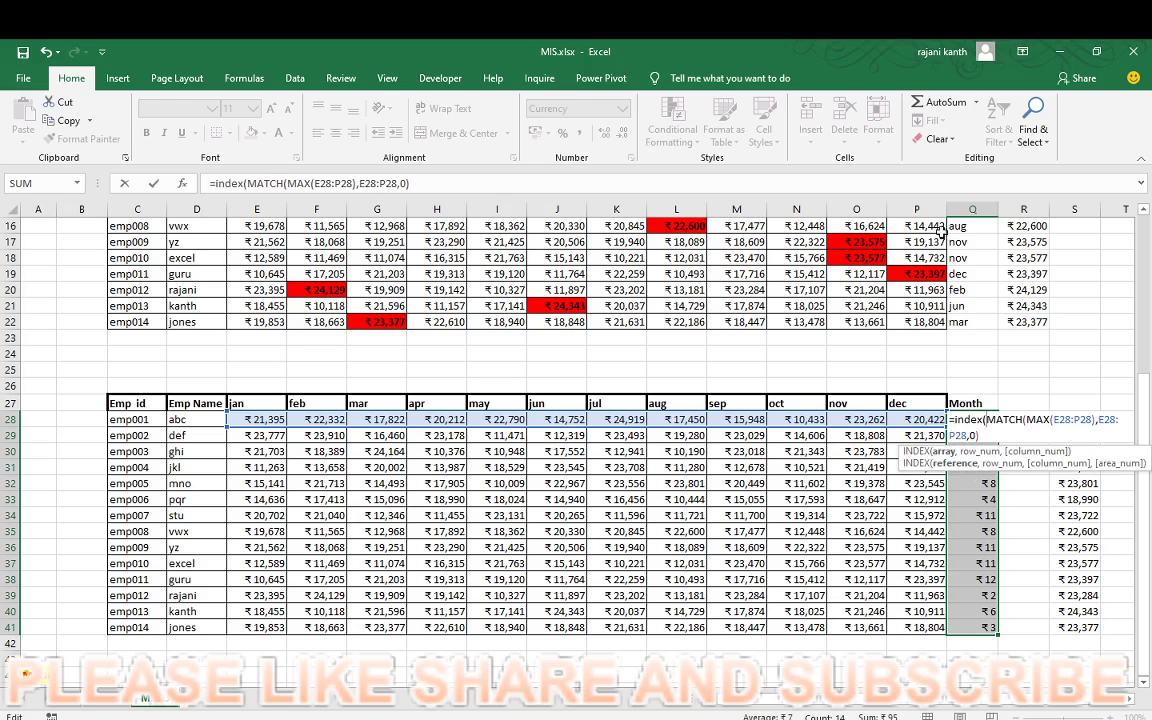
left_click_drag(245, 403, 916, 396)
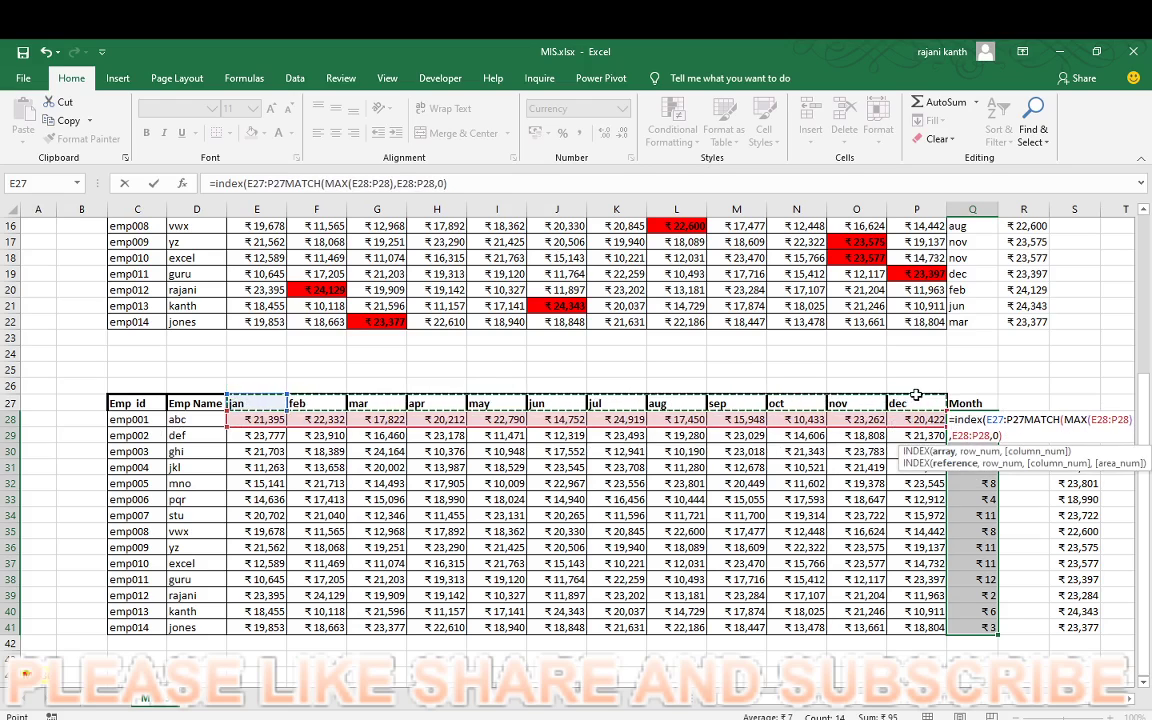
key("F4")
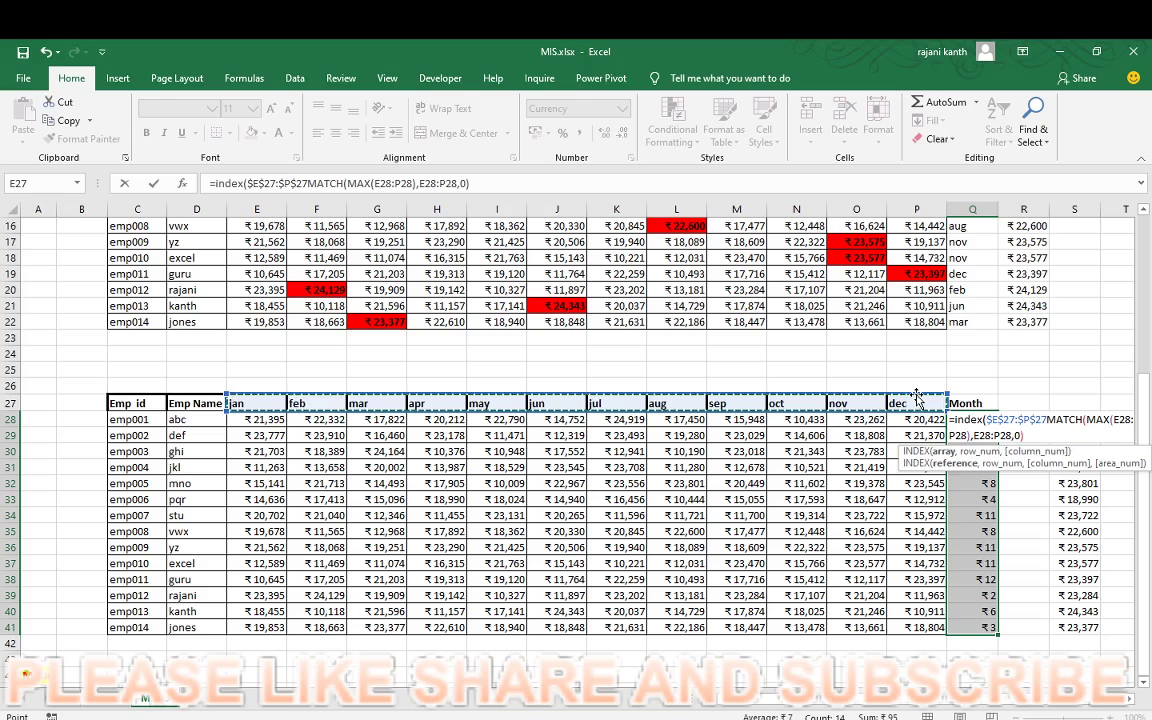
type(",0")
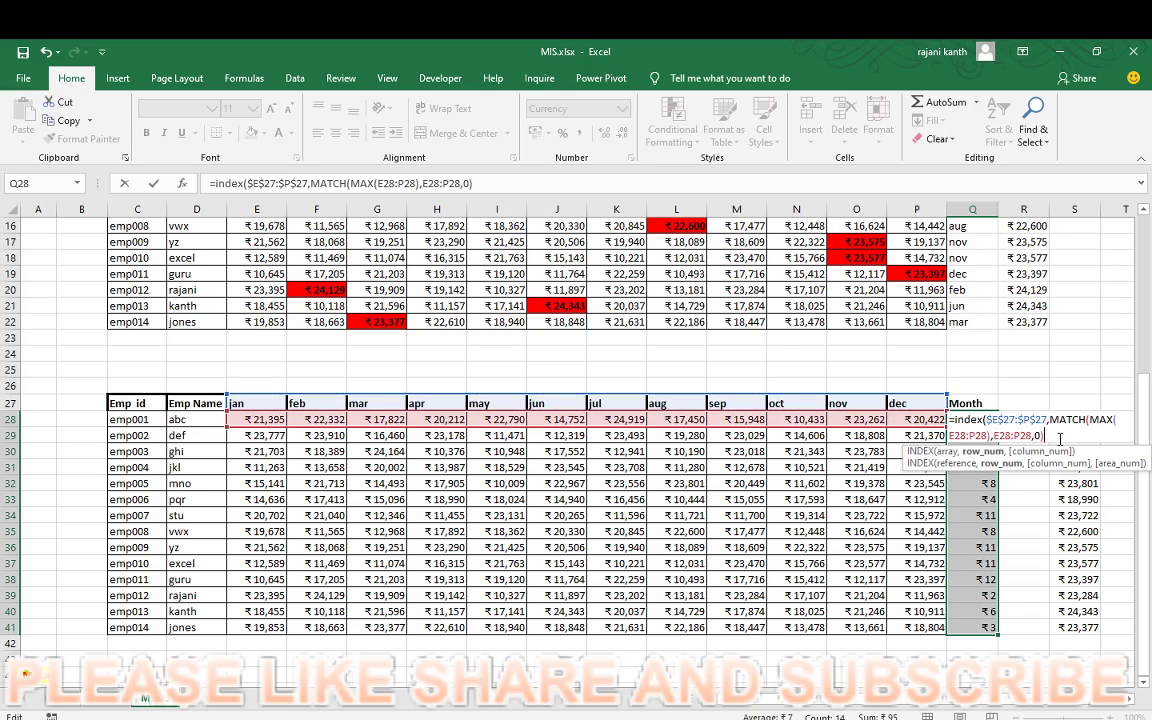
type(")")
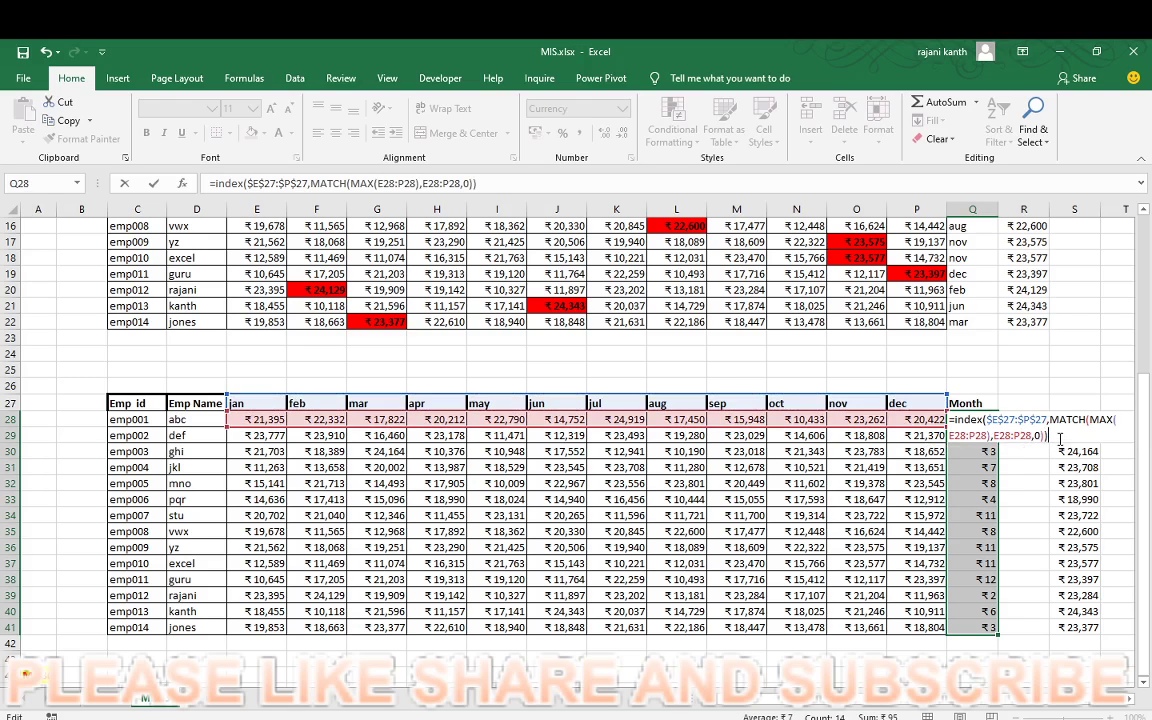
key("ctrl+Return")
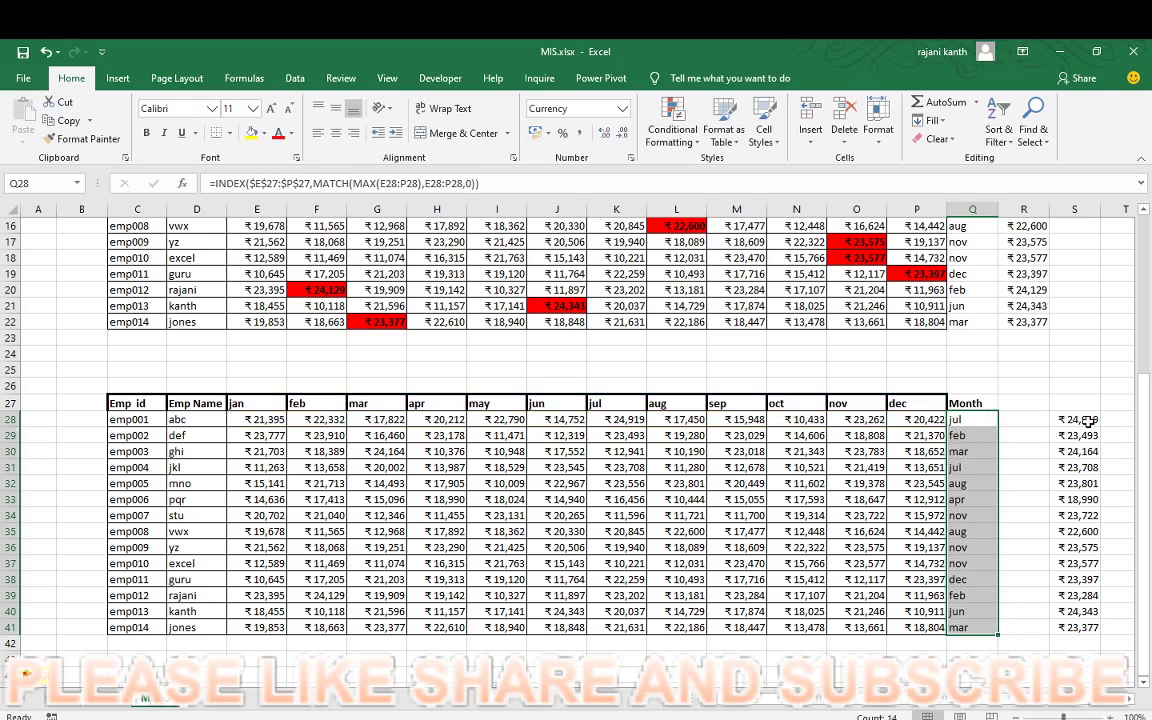
left_click(1088, 421)
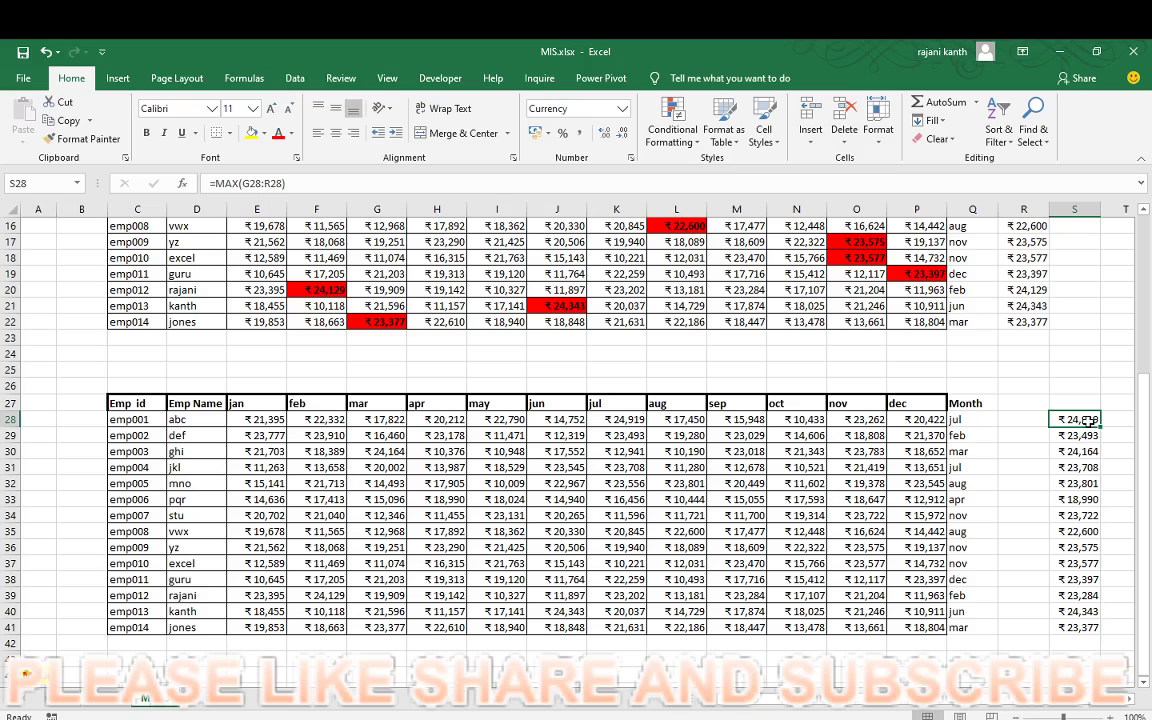
left_click(172, 422)
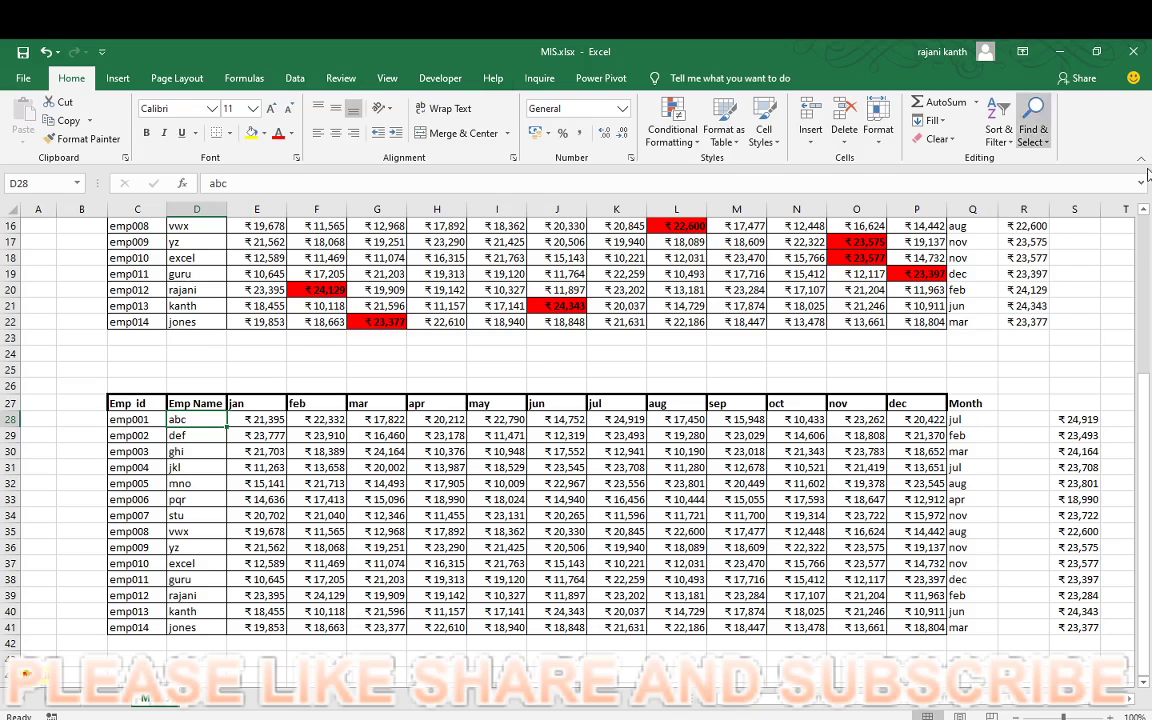
left_click(960, 420)
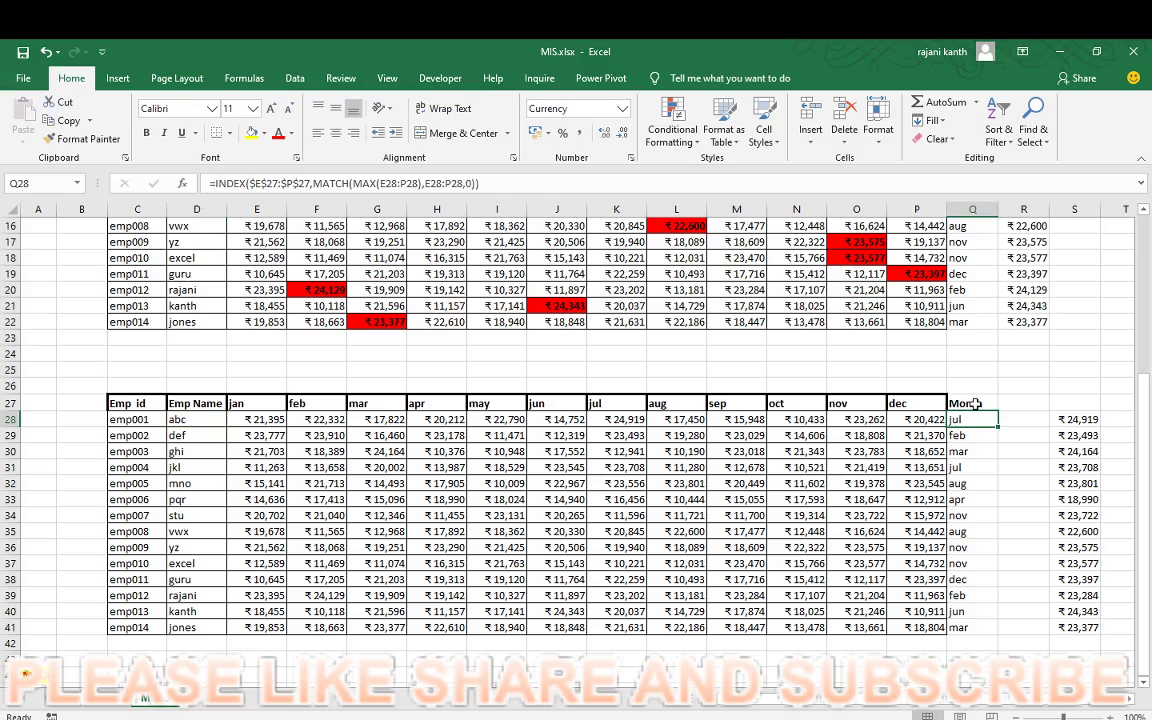
scroll(975, 403, "up", 1)
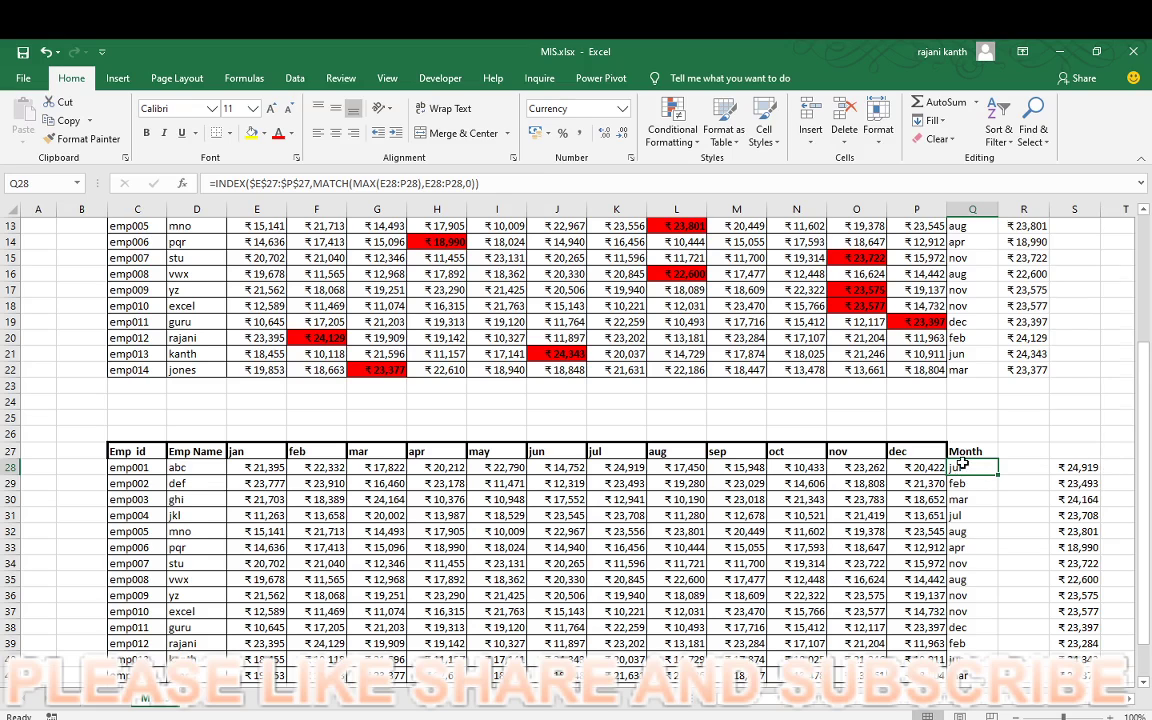
scroll(963, 463, "down", 1)
scroll(1008, 300, "up", 1)
left_click(259, 470)
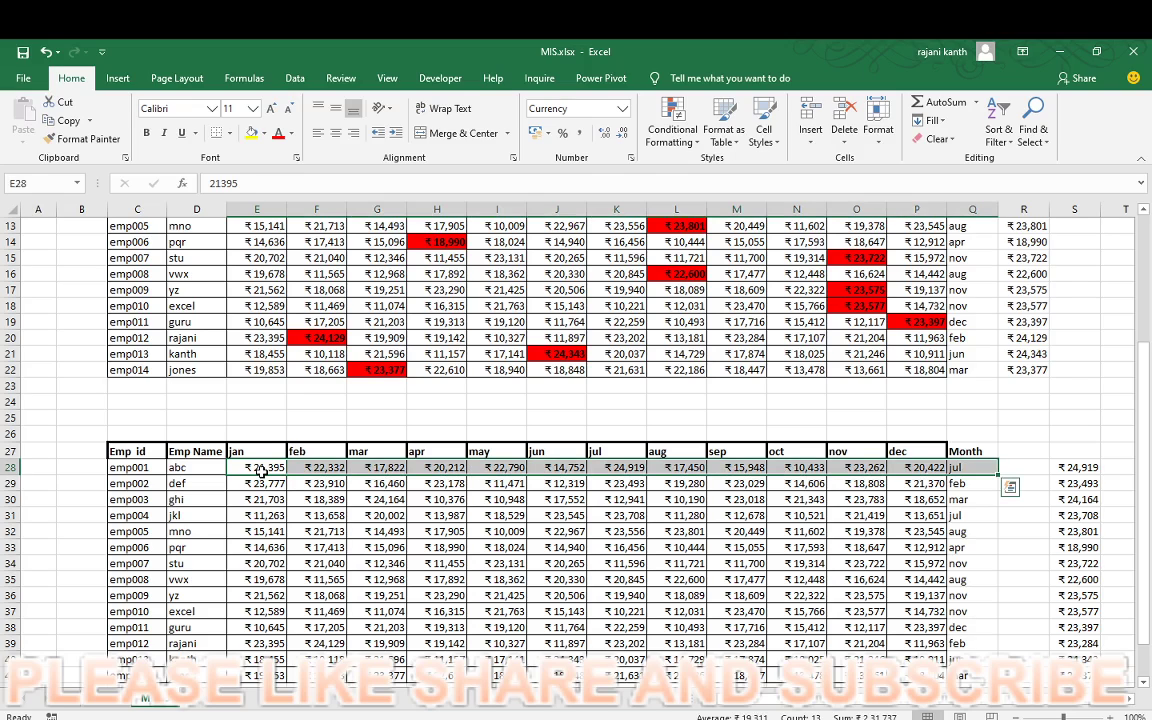
key("Left")
key("Right")
key("shift+Right")
key("shift+Right")
key("shift+Right")
key("shift+Right")
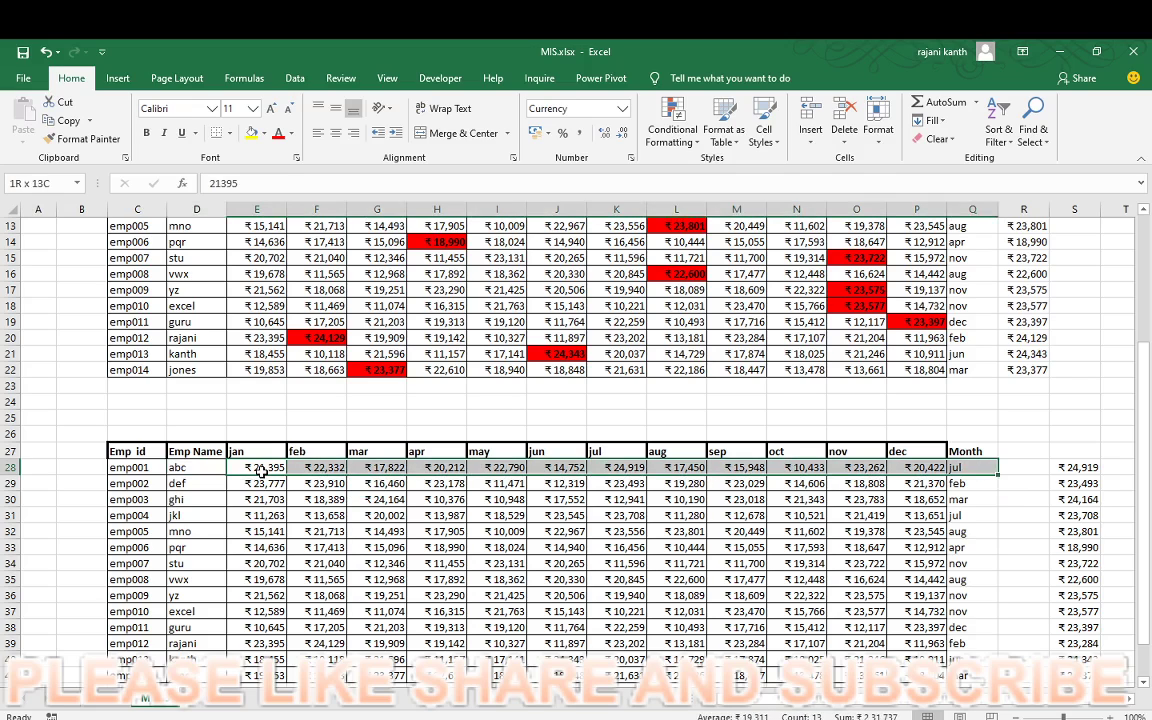
key("ctrl+shift+Down")
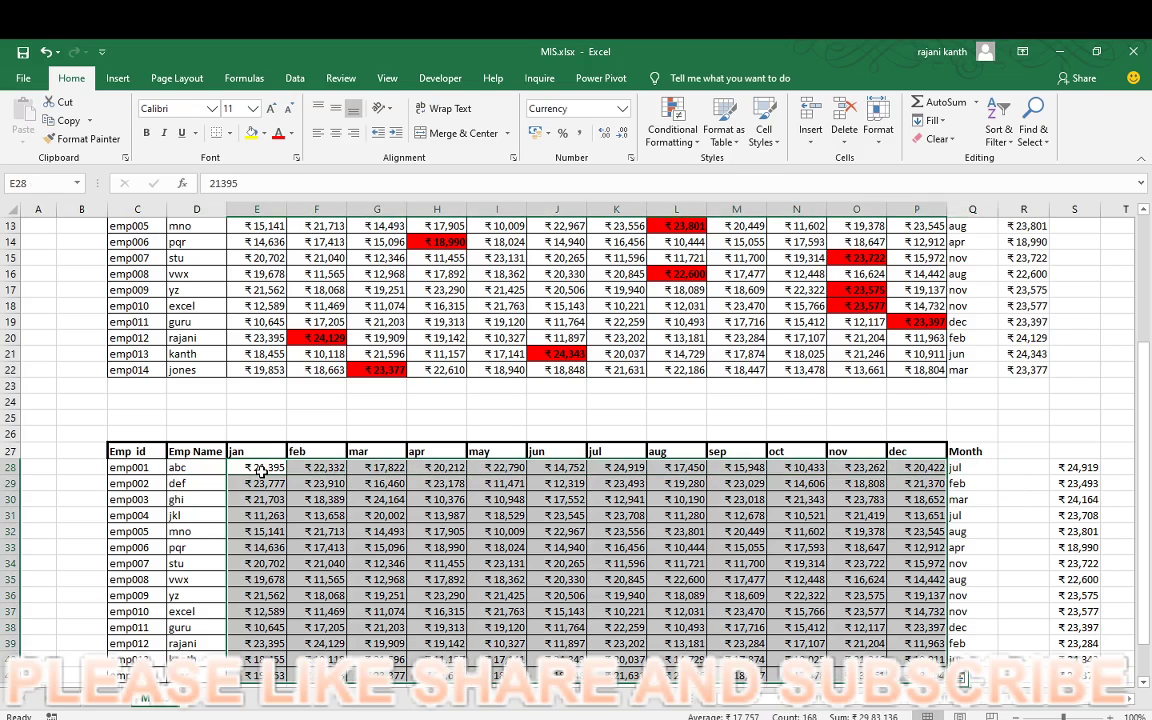
key("alt")
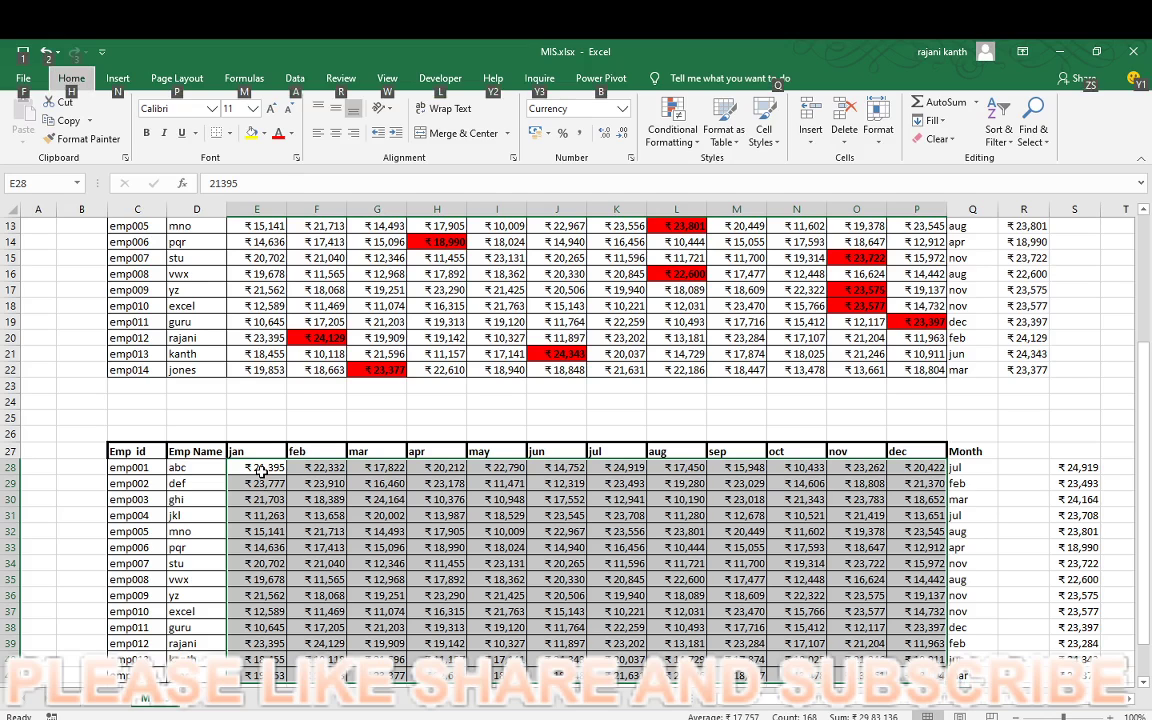
key("h")
key("l")
key("n")
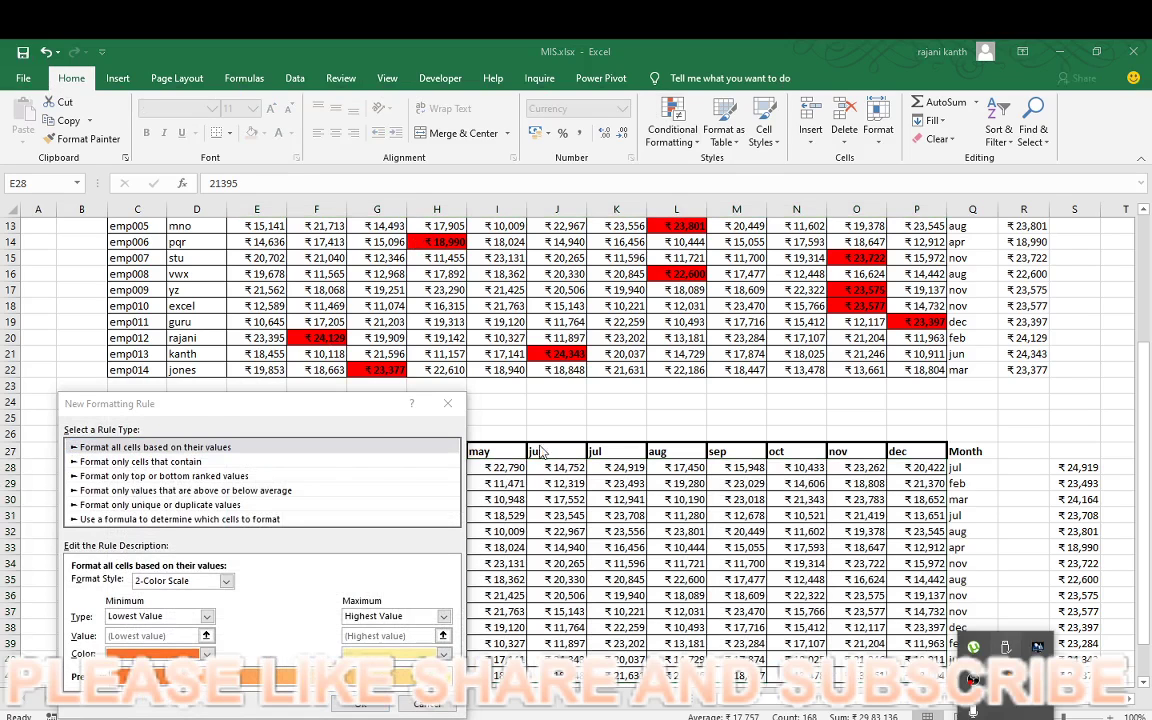
left_click(199, 521)
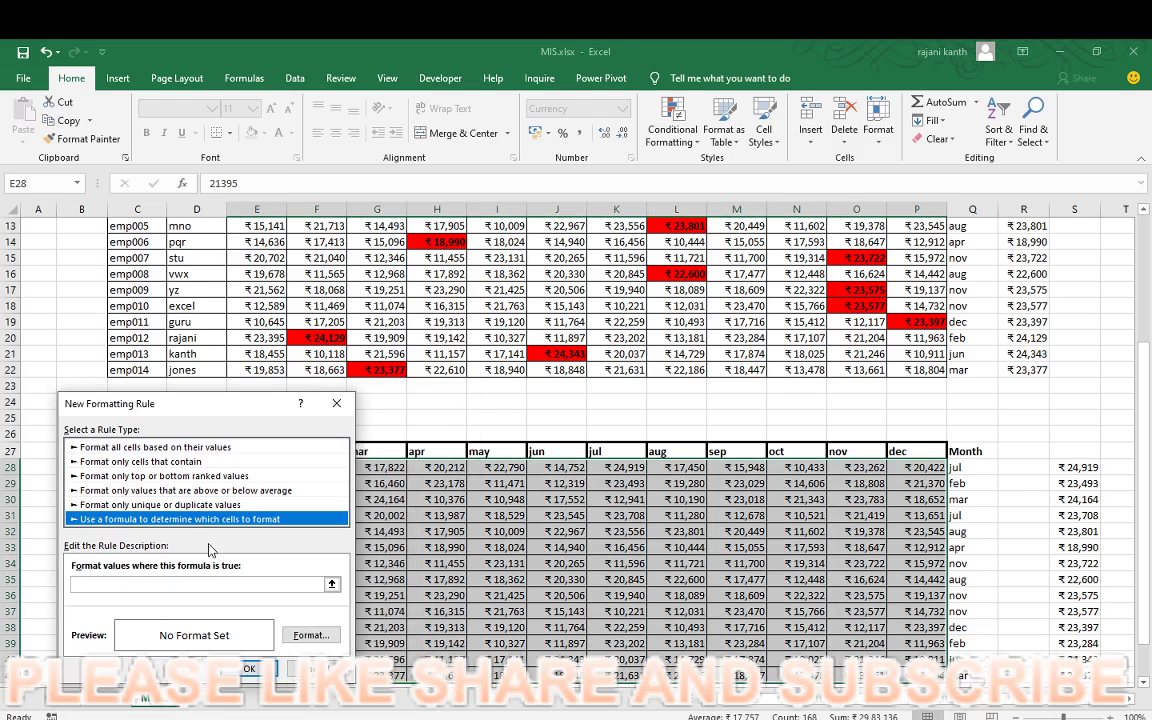
left_click(173, 585)
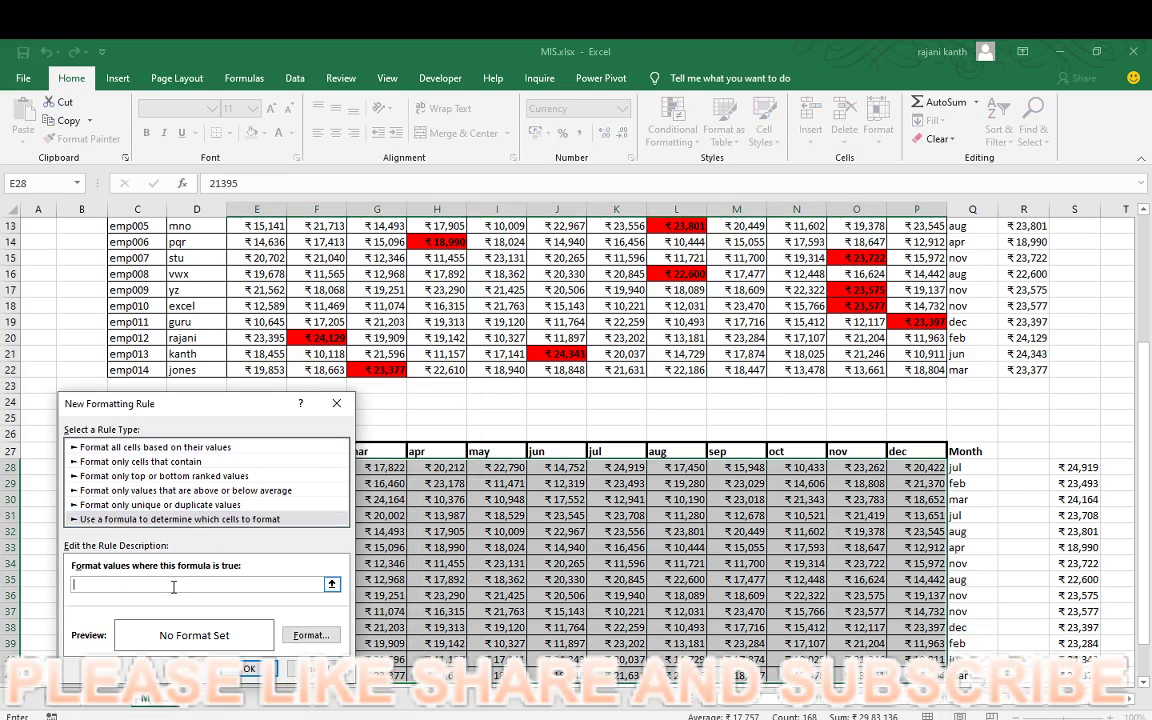
key("Escape")
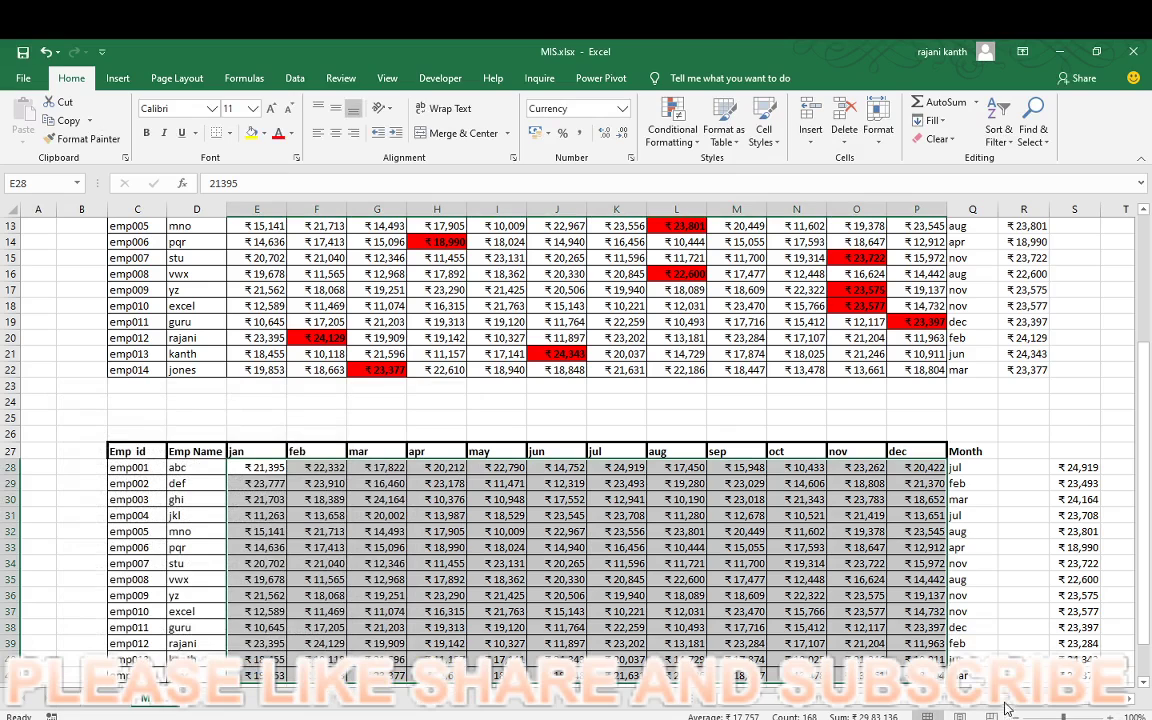
- Select the empty block from T28 across to column AE and down to row 41
scroll(1038, 706, "right", 1)
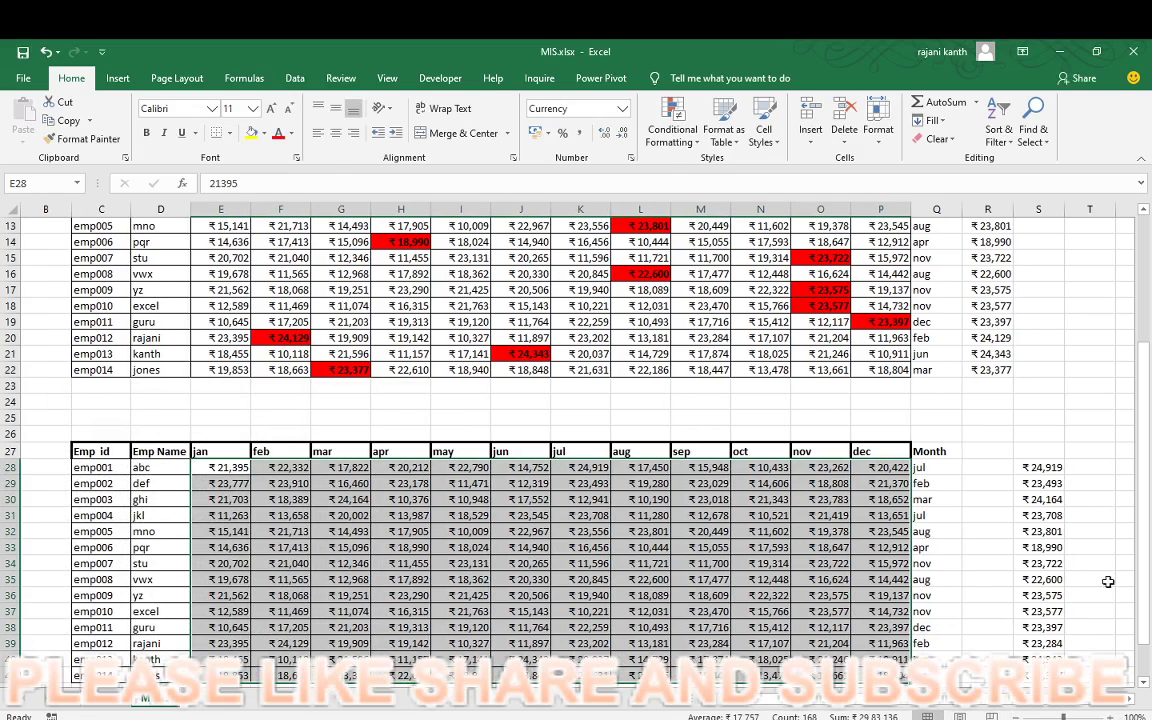
left_click(1100, 469)
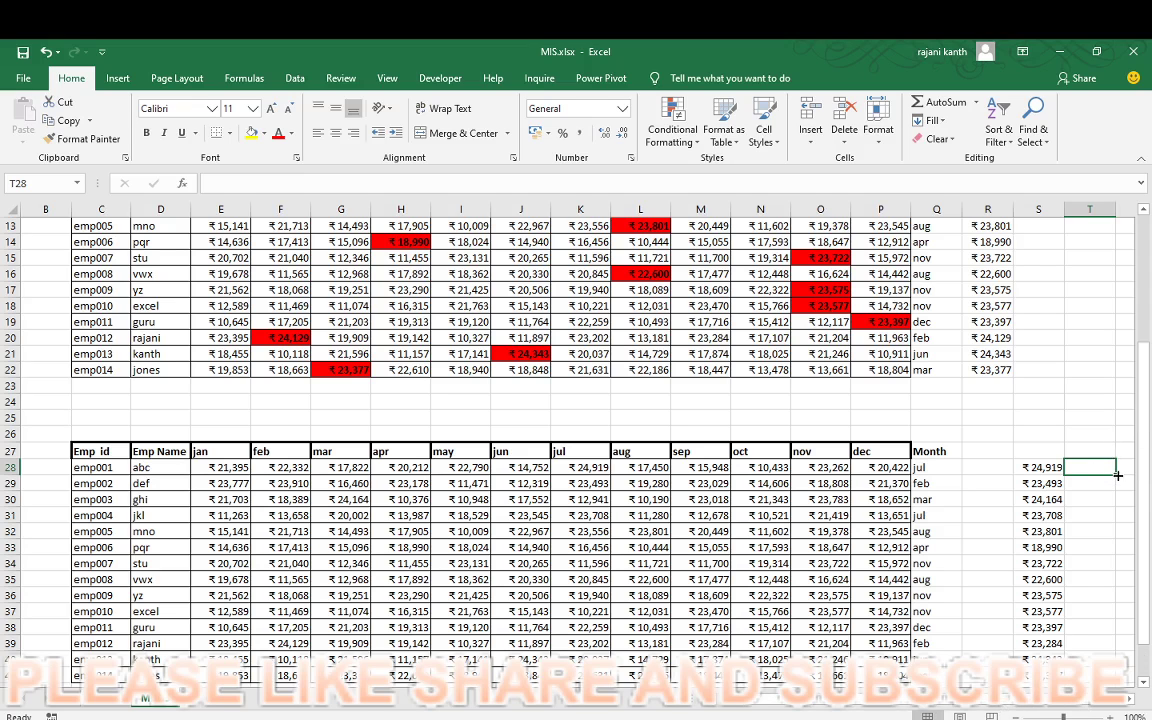
mouse_move(1118, 474)
left_mouse_down()
mouse_move(310, 486)
mouse_move(743, 483)
left_mouse_up()
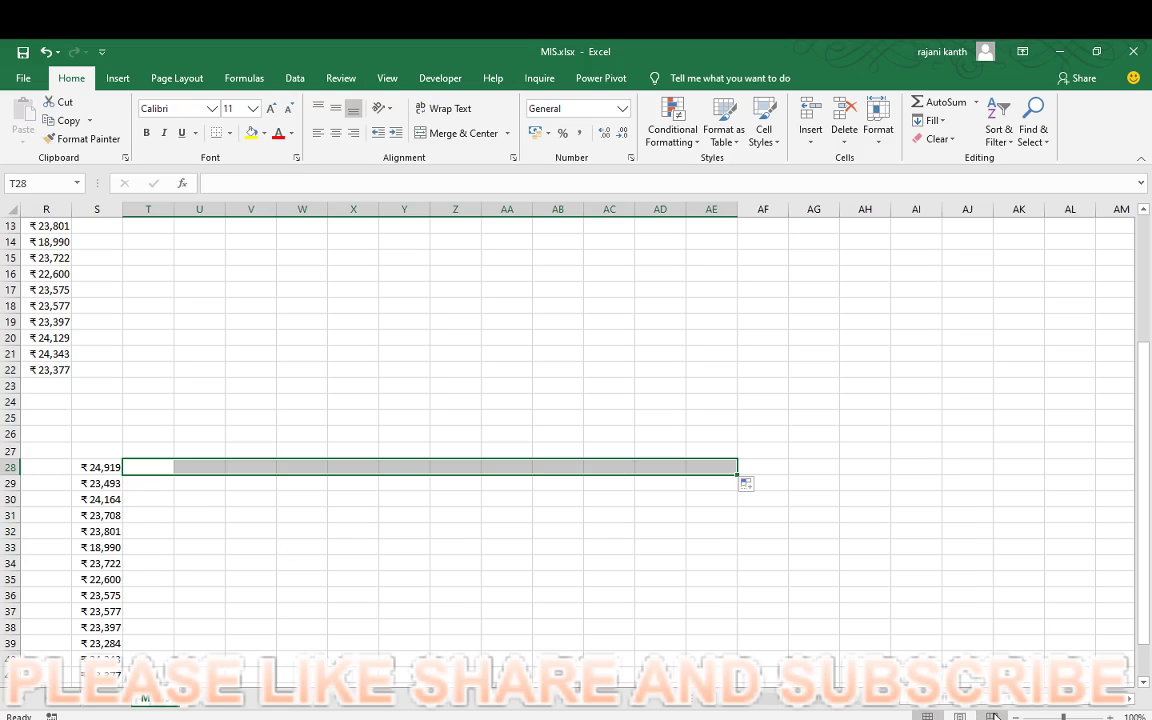
scroll(877, 612, "left", 2)
scroll(850, 635, "left", 3)
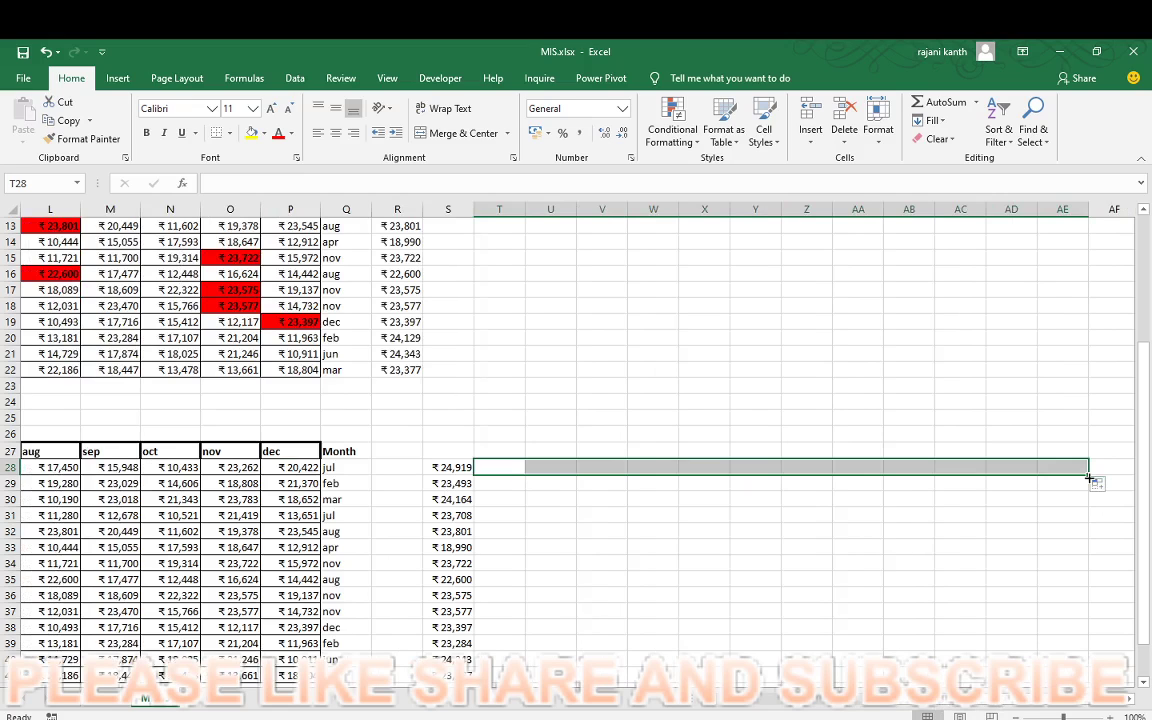
left_click_drag(1090, 478, 1082, 706)
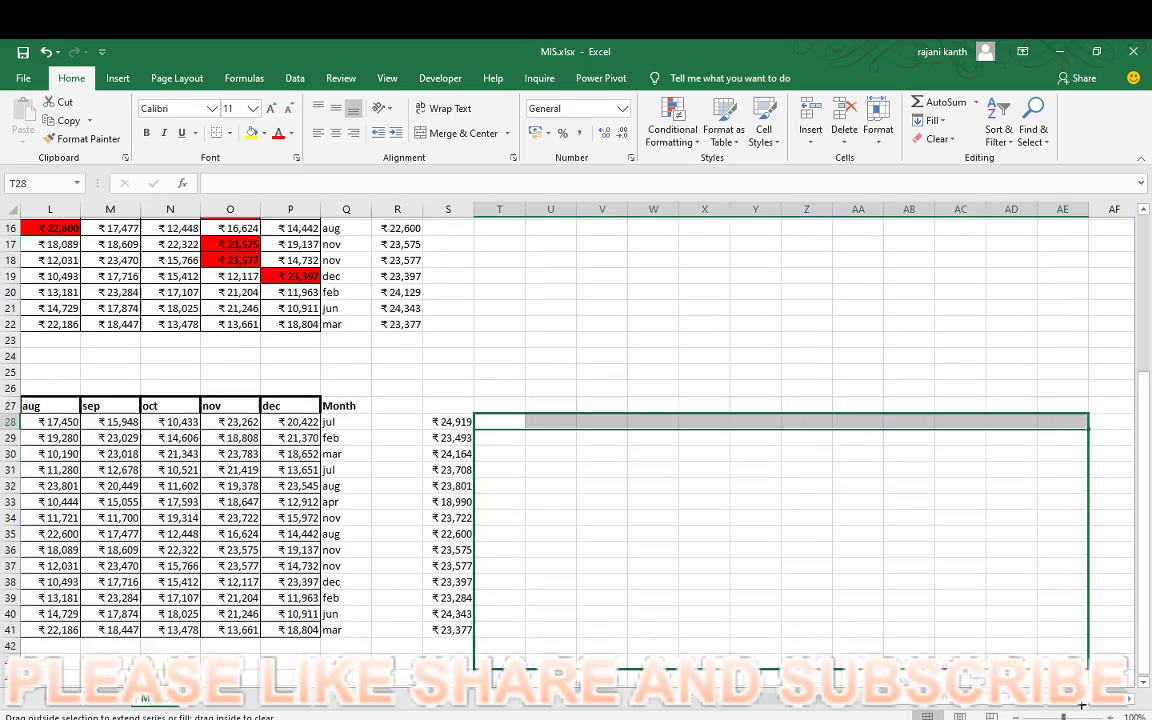
left_click_drag(1082, 706, 1060, 623)
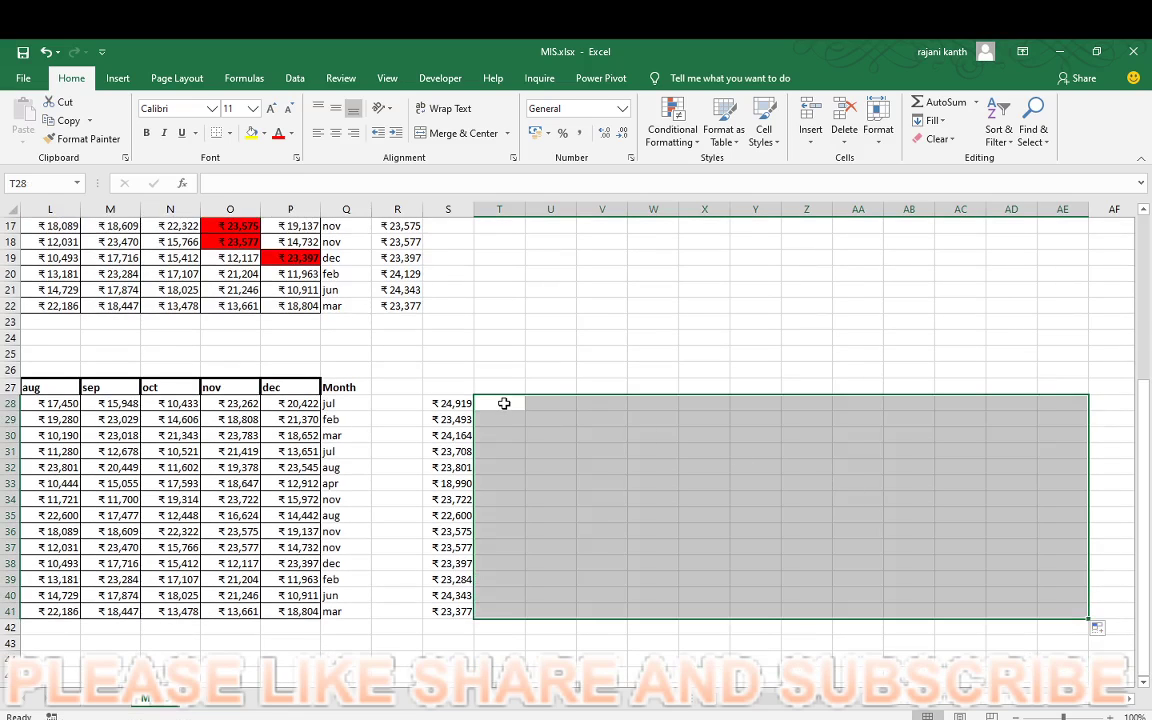
- Enter =MAX($E28:$P28)=E28 into every cell of the selected block at once
type("=max")
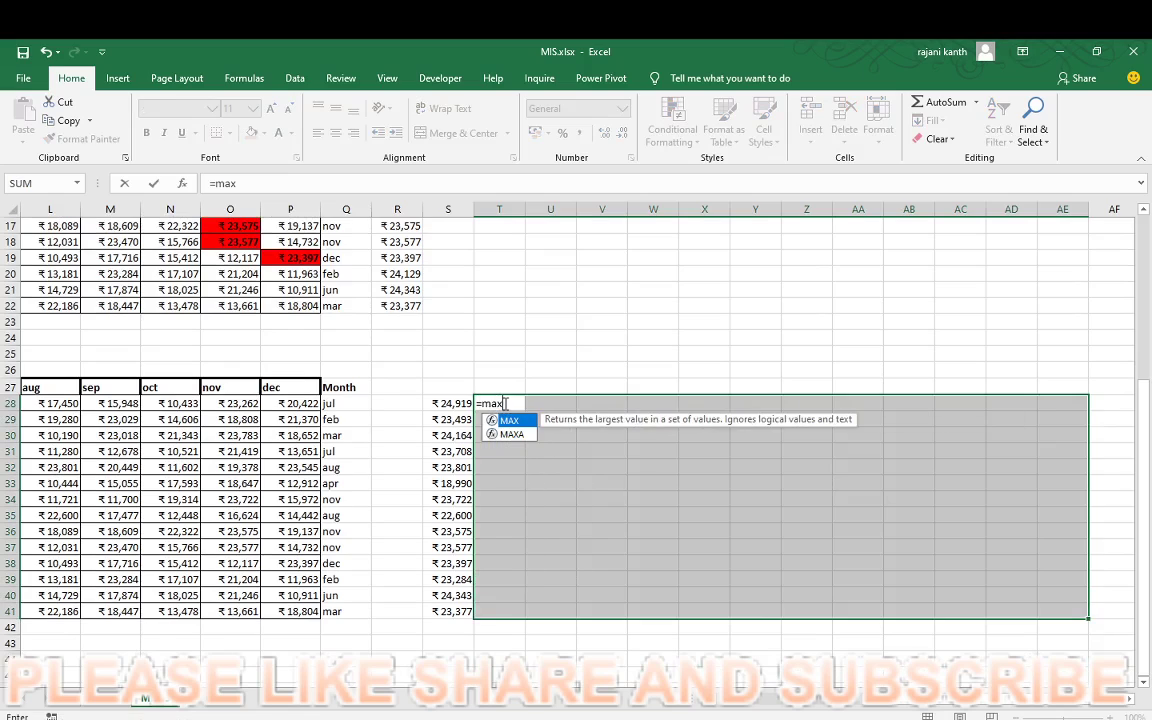
type("(")
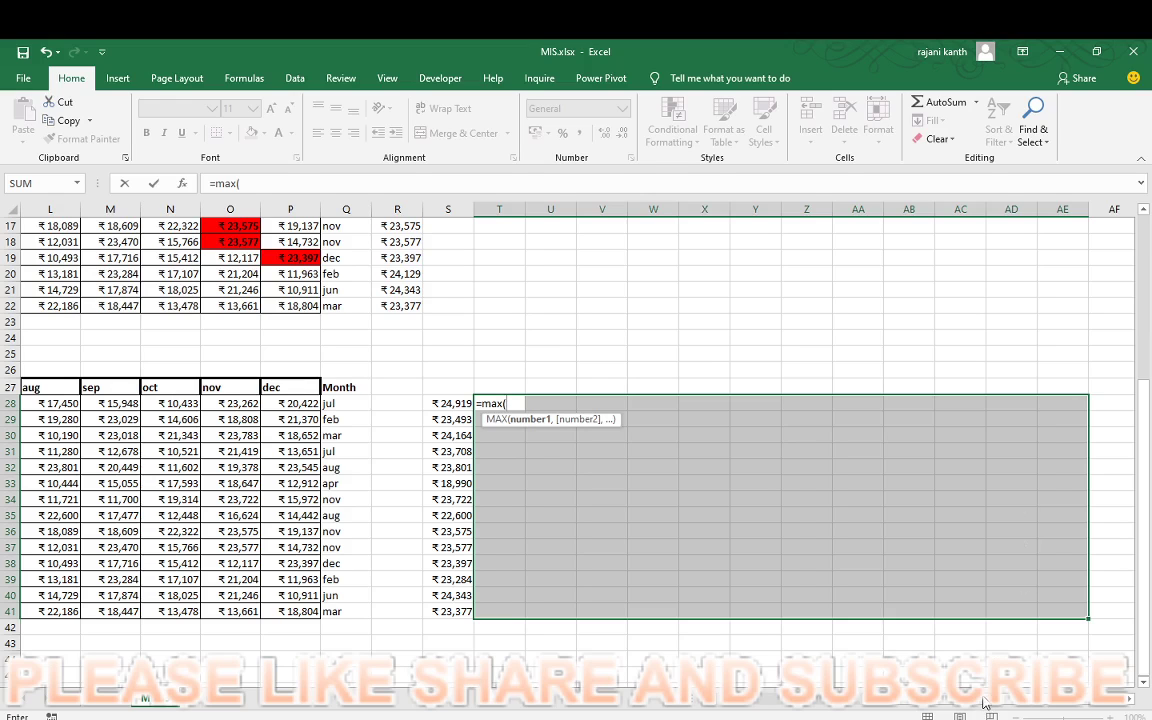
left_click_drag(983, 703, 886, 708)
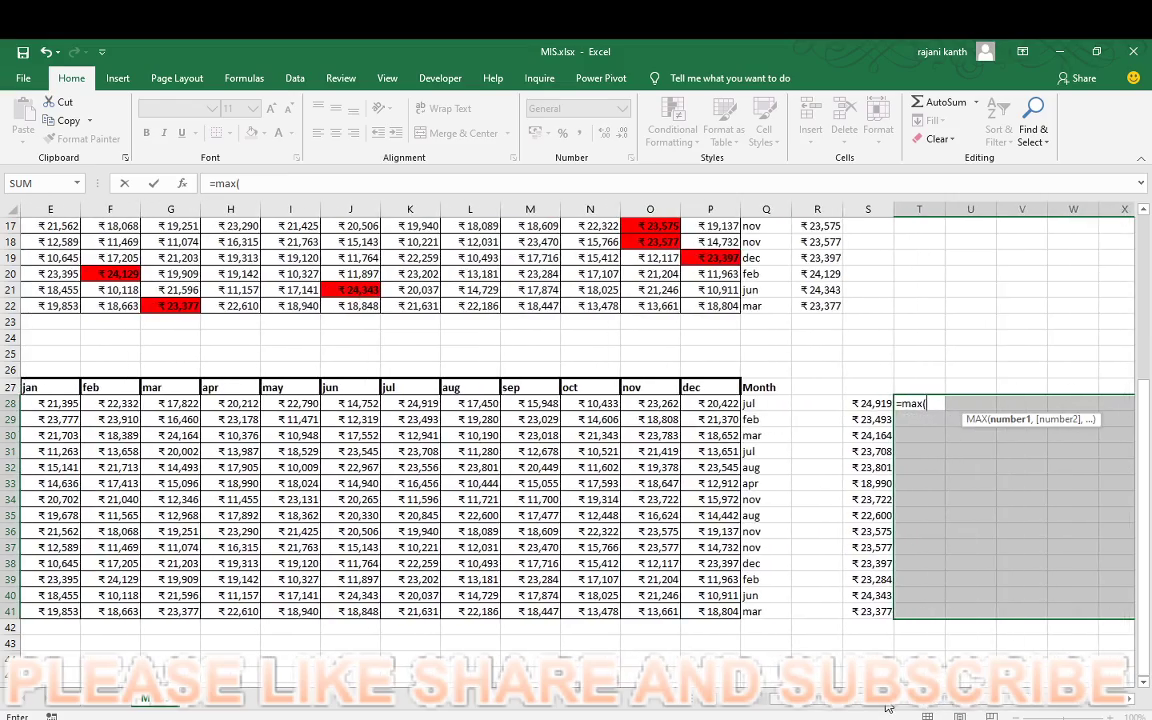
key("Left")
key("Left")
key("Left")
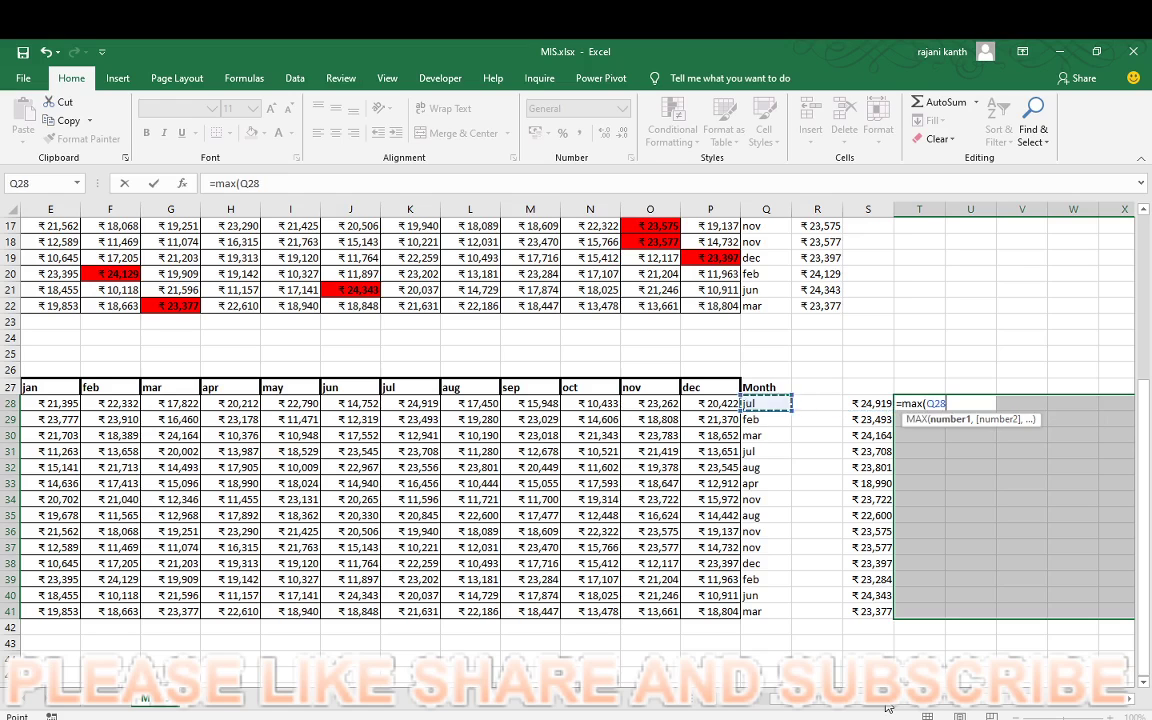
key("Left")
key("Left")
key("Right")
key("shift+Left")
key("shift+Left")
key("shift+Left")
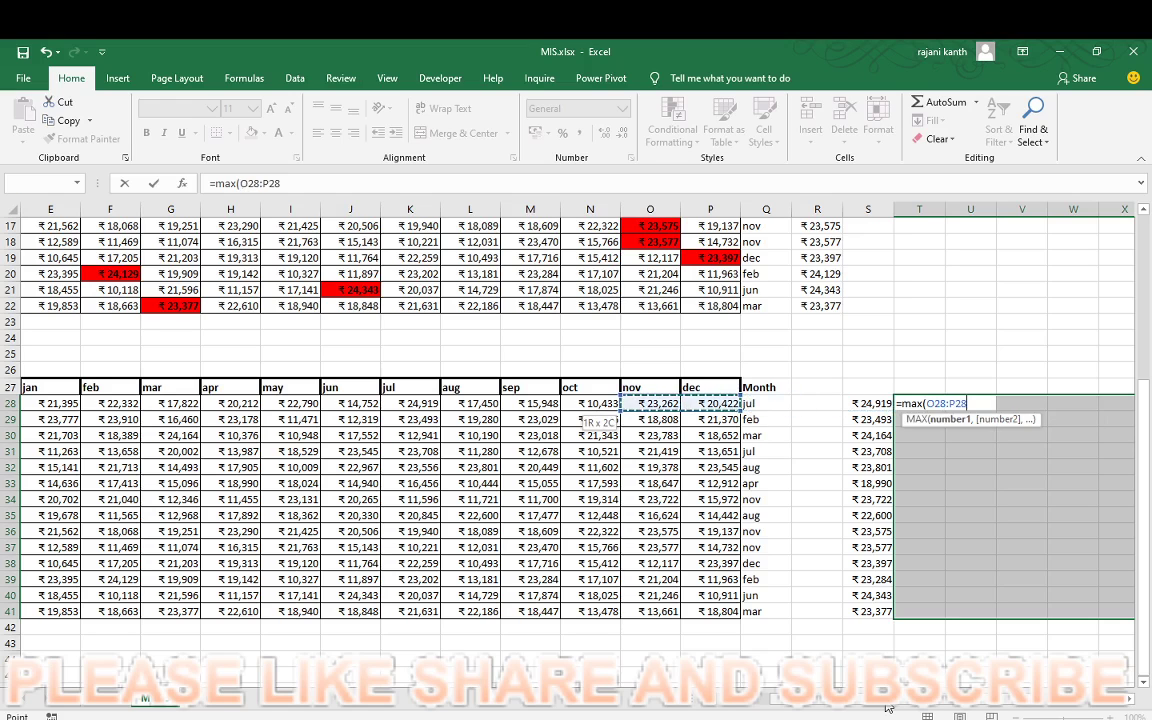
key("shift+Left")
key("shift+Left")
key("shift+Left")
key("shift+Left")
key("shift+Left")
key("shift+Left")
key("shift+Left")
key("shift+Left")
key("shift+Right")
key("shift+Right")
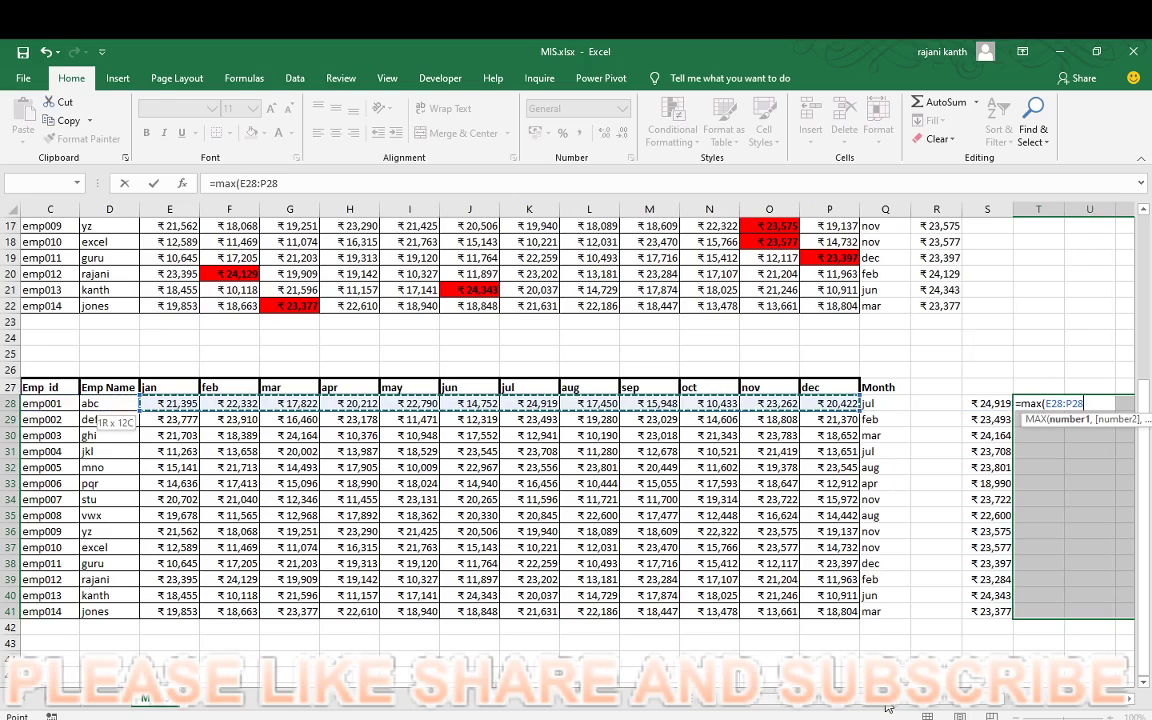
key("F4")
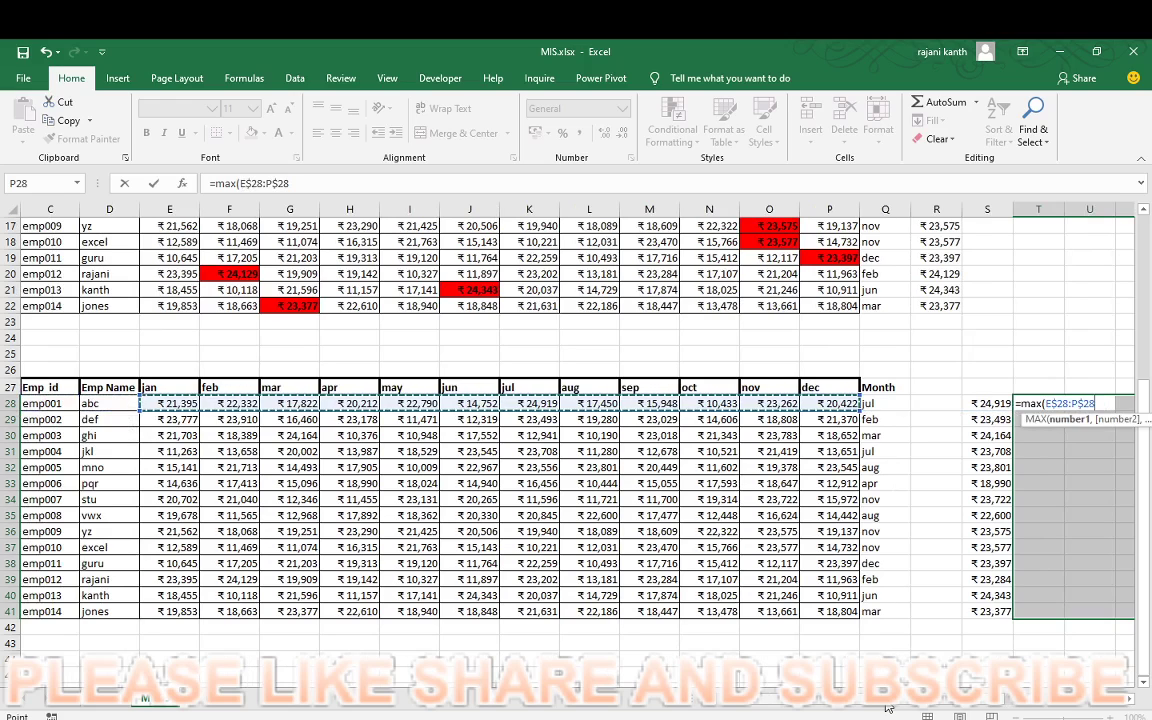
key("F4")
key("F4")
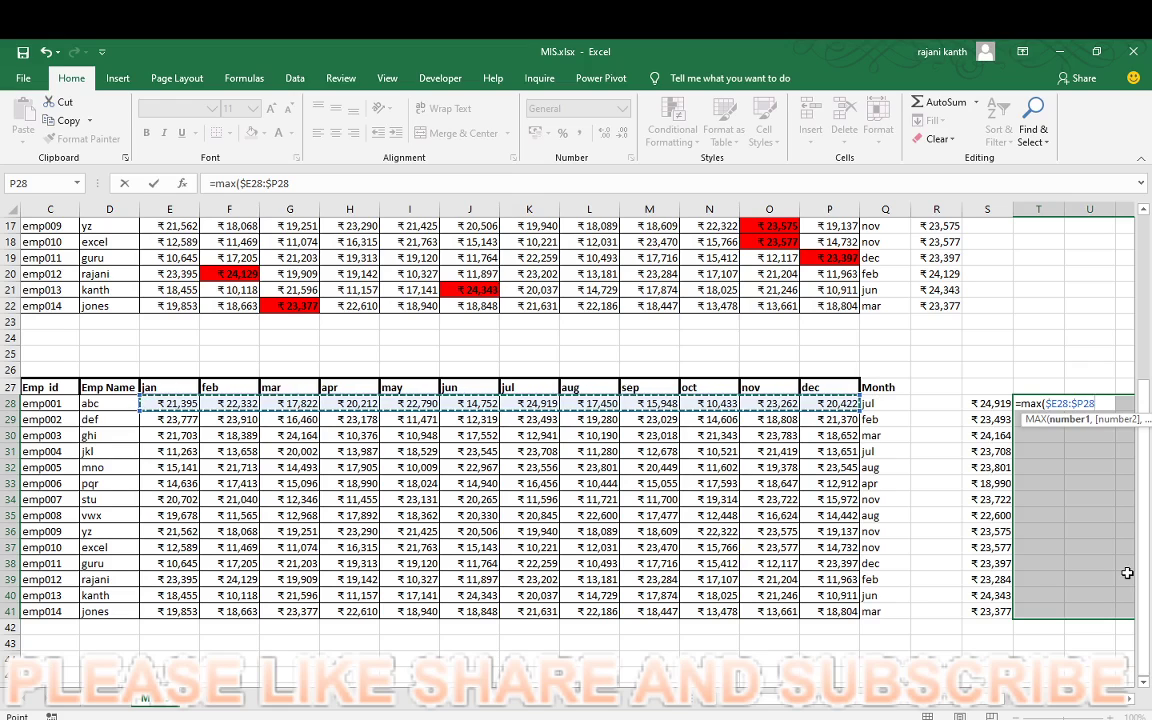
type(")=")
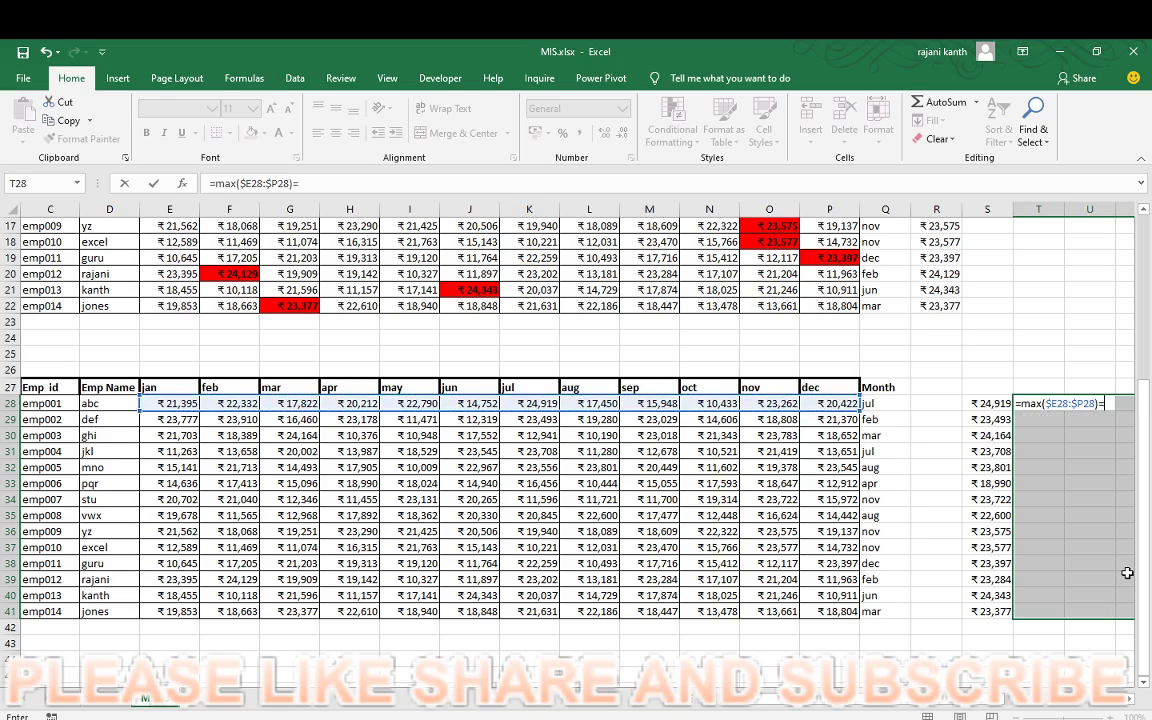
left_click(178, 402)
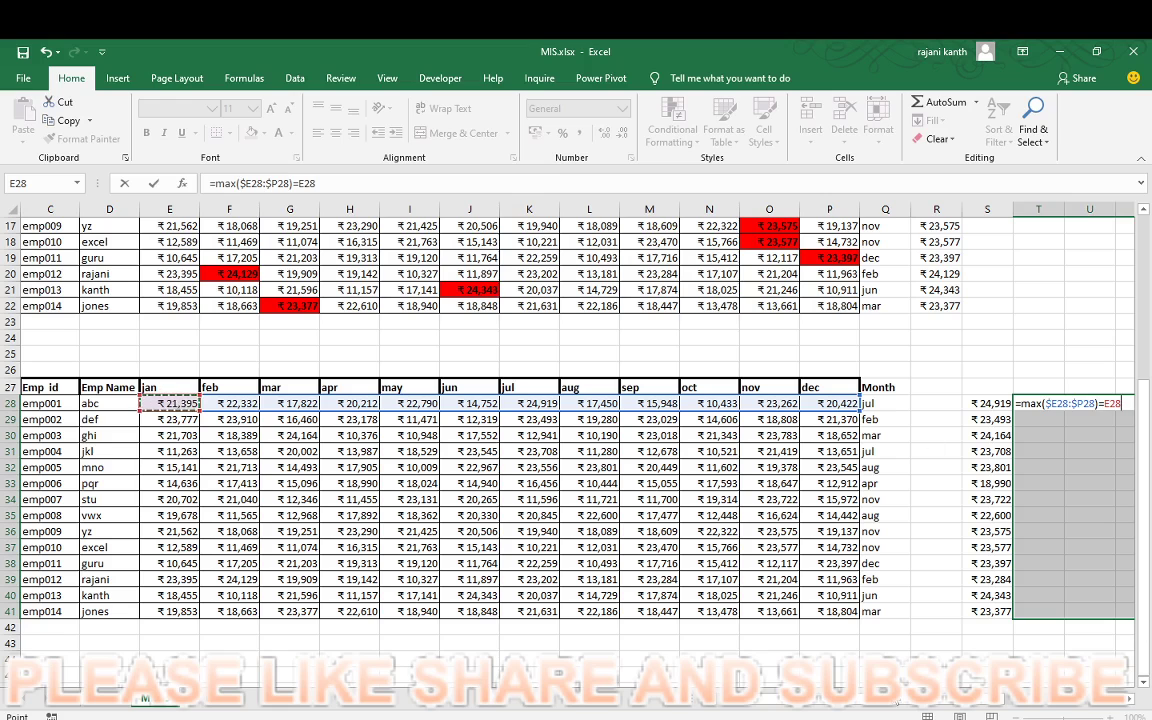
scroll(915, 522, "right", 5)
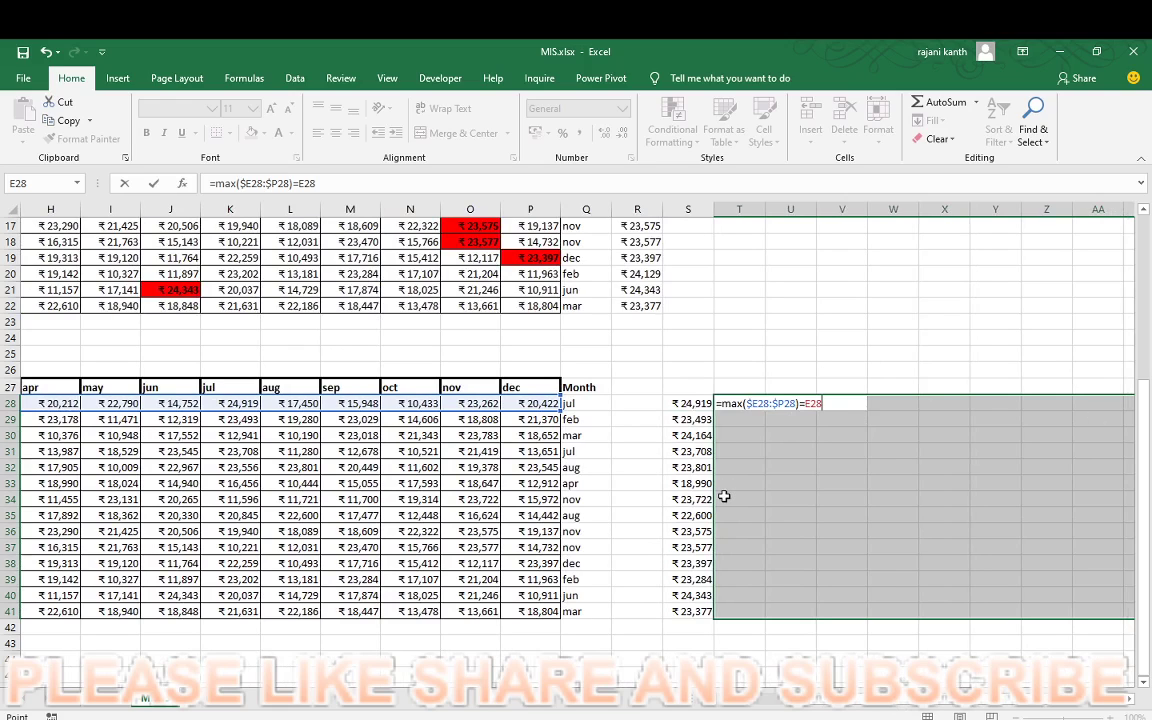
key("ctrl+Return")
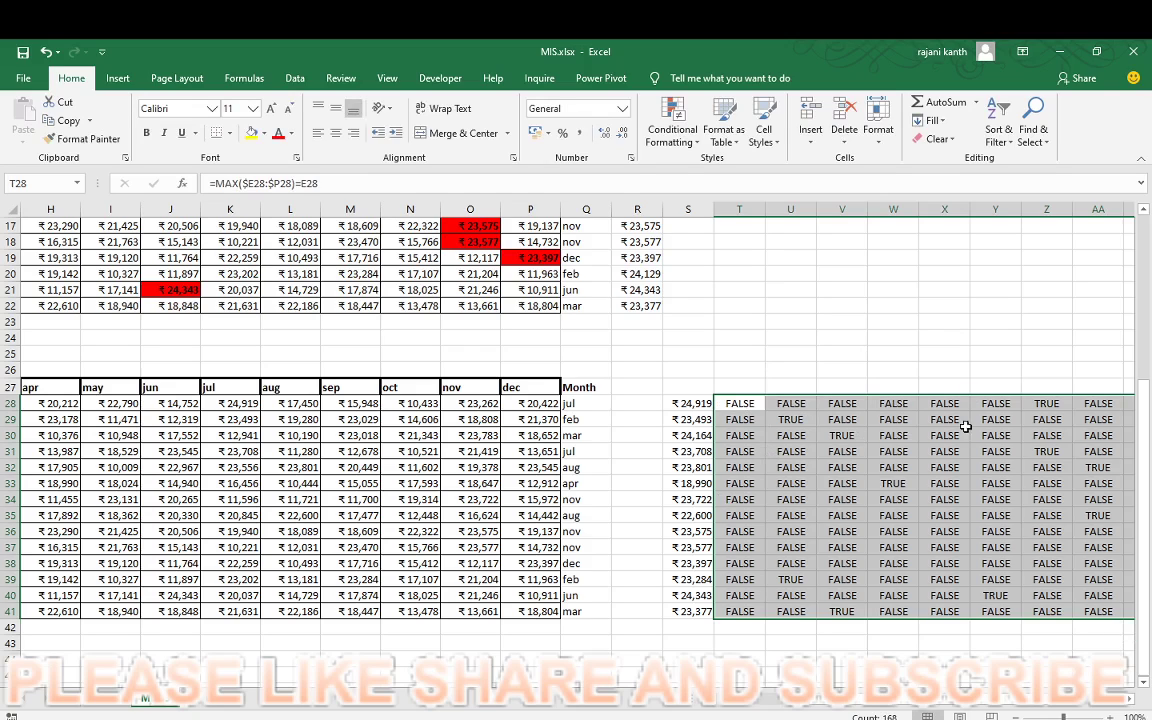
- Inspect the TRUE/FALSE test formula in Z28 and T28 without changing it
left_click(1047, 403)
left_click(748, 404)
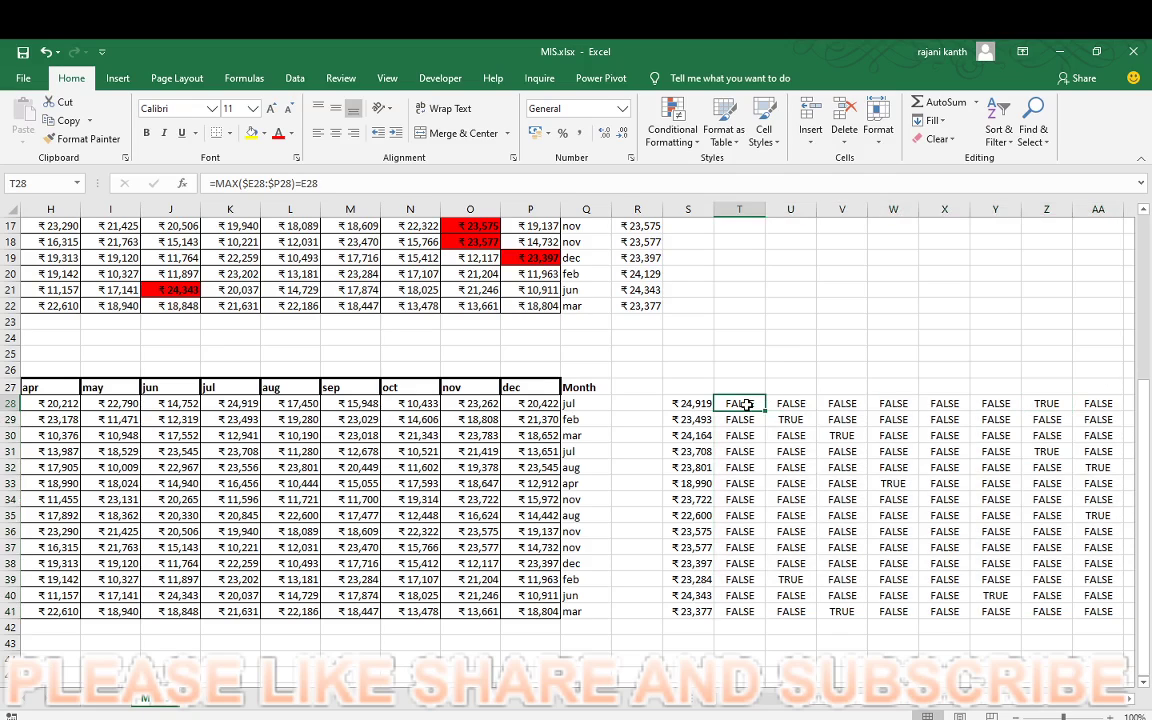
double_click(748, 404)
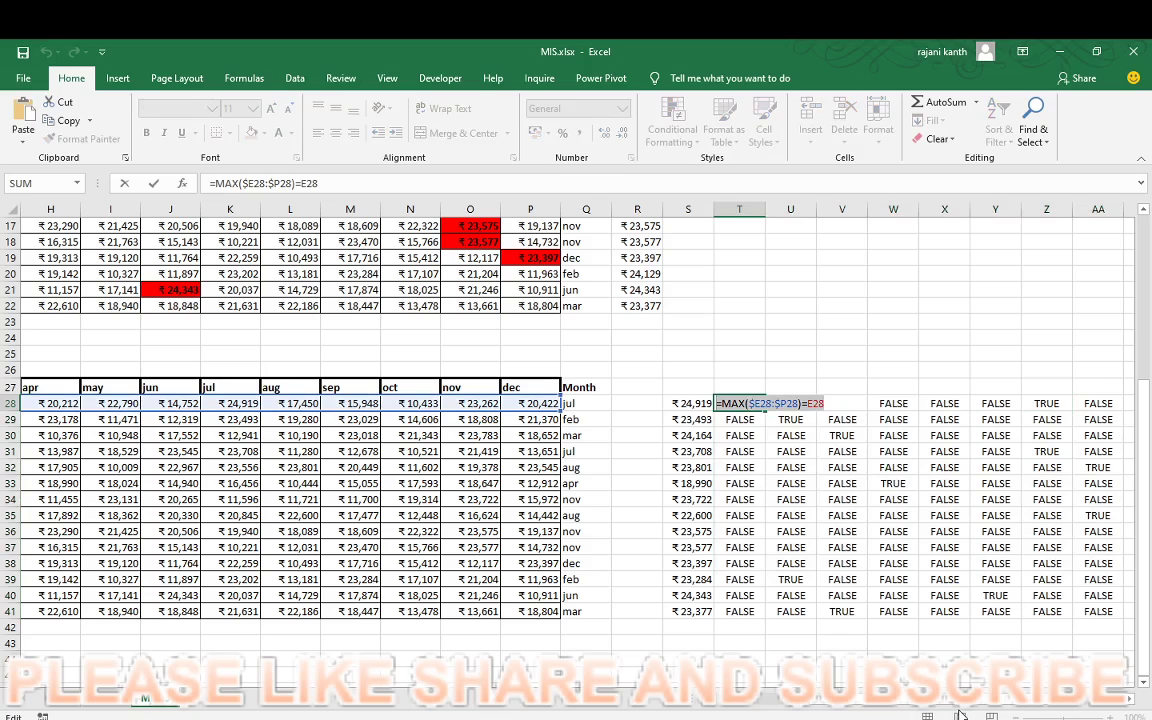
key("Escape")
scroll(955, 708, "left", 2)
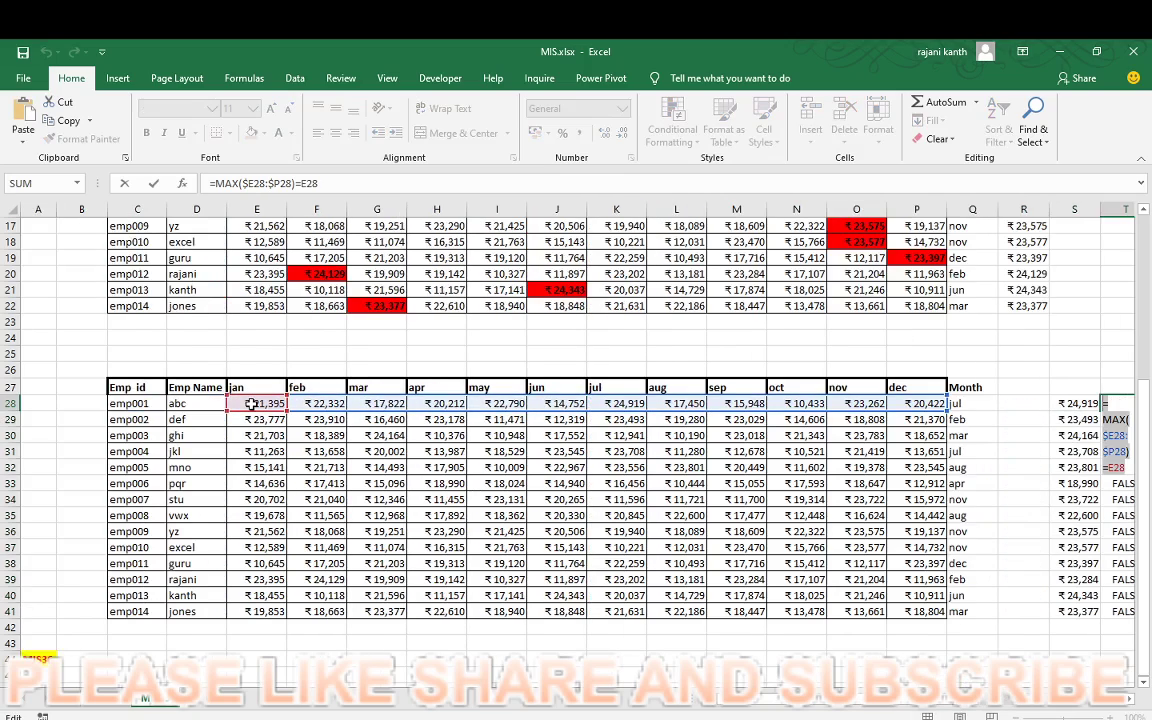
key("Return")
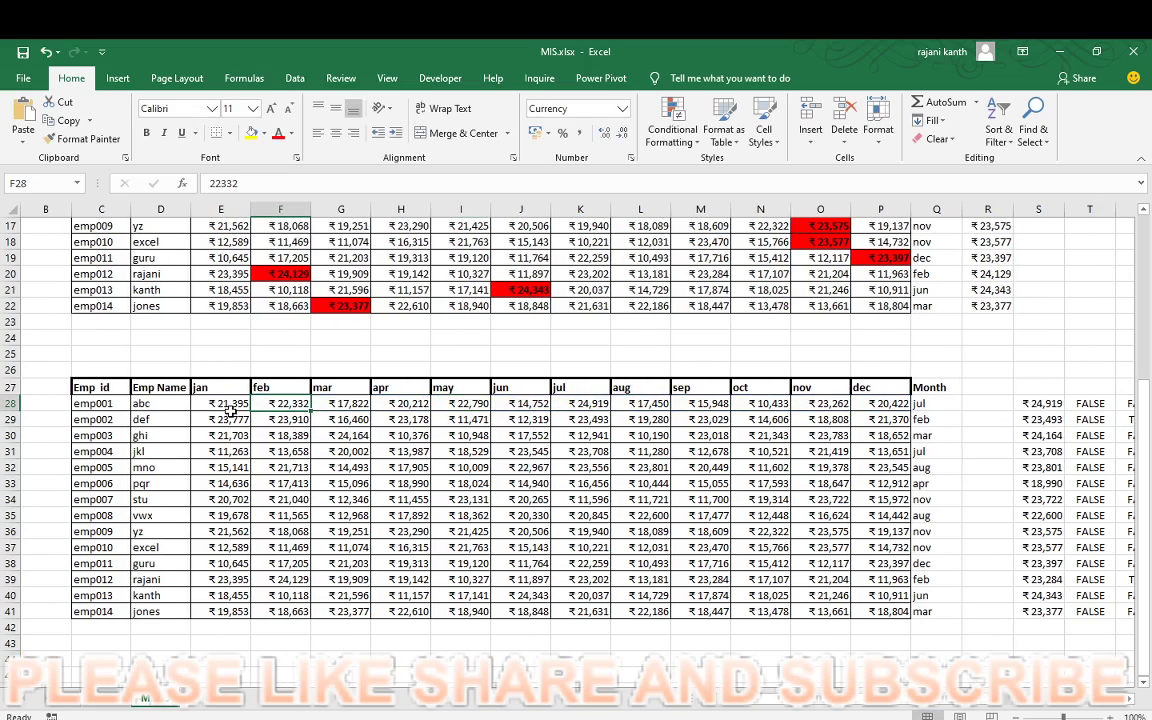
- Select the lower table's monthly salaries E28:P41
left_click(230, 414)
left_click_drag(230, 404, 860, 404)
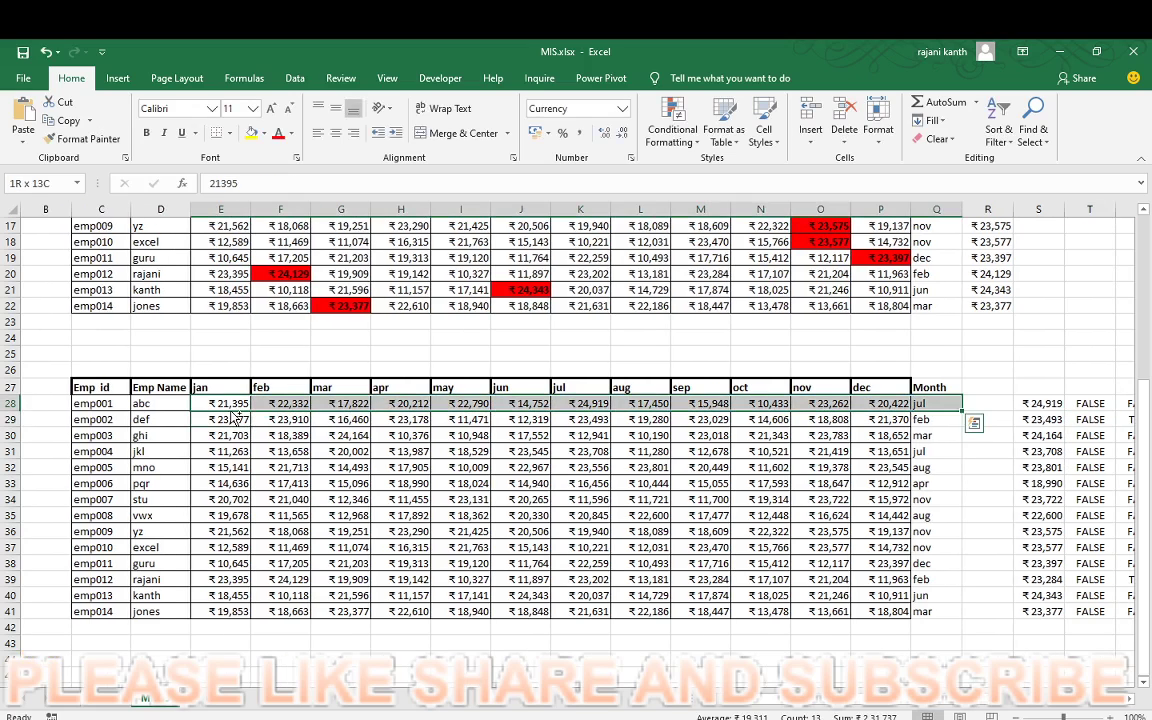
left_click(280, 404)
left_click(230, 404)
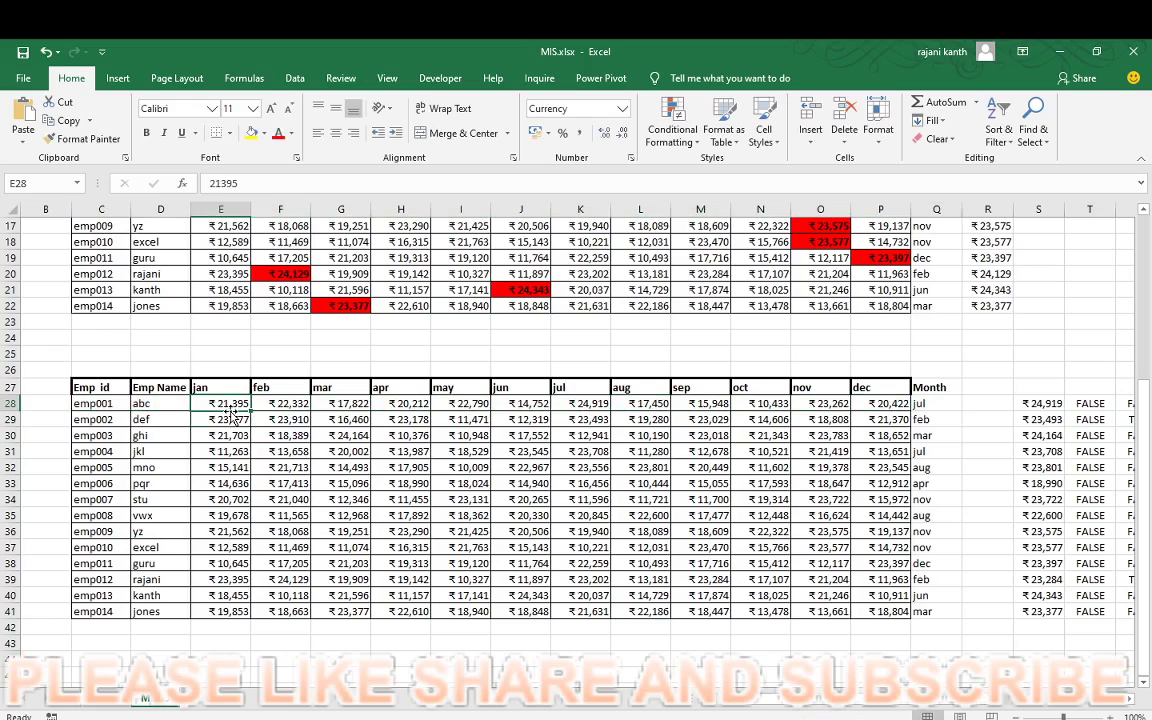
key("shift+Right")
key("shift+Right")
key("shift+Right")
key("shift+Right")
key("shift+Right")
key("shift+Right")
key("shift+Right")
key("shift+Right")
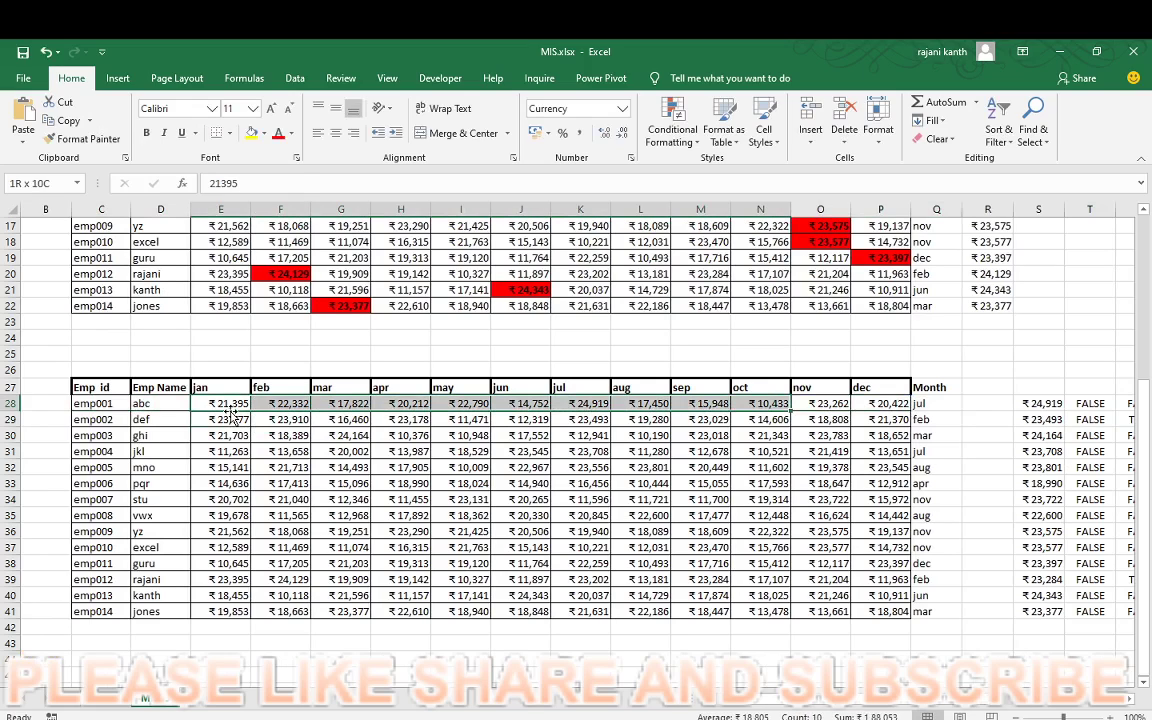
key("shift+Right")
key("shift+Right")
key("shift+Right")
key("ctrl+shift+Down")
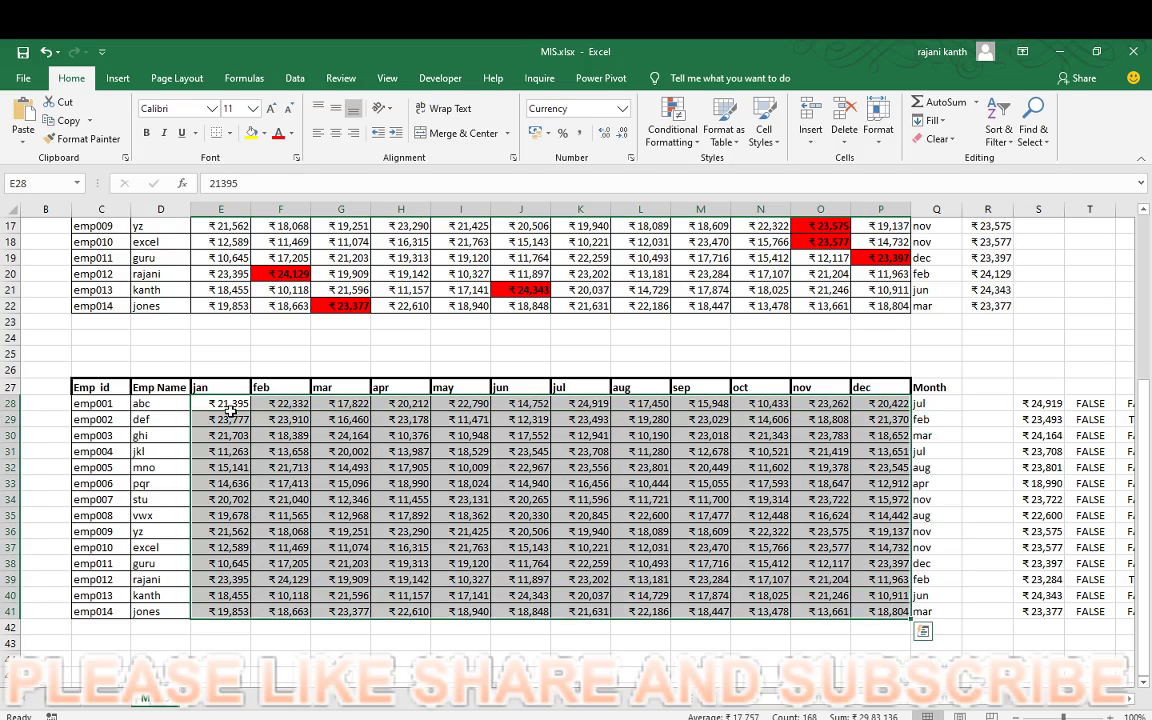
- Create a new formula-based conditional formatting rule using =MAX($E28:$P28)=E28
key("alt+h")
key("l")
key("n")
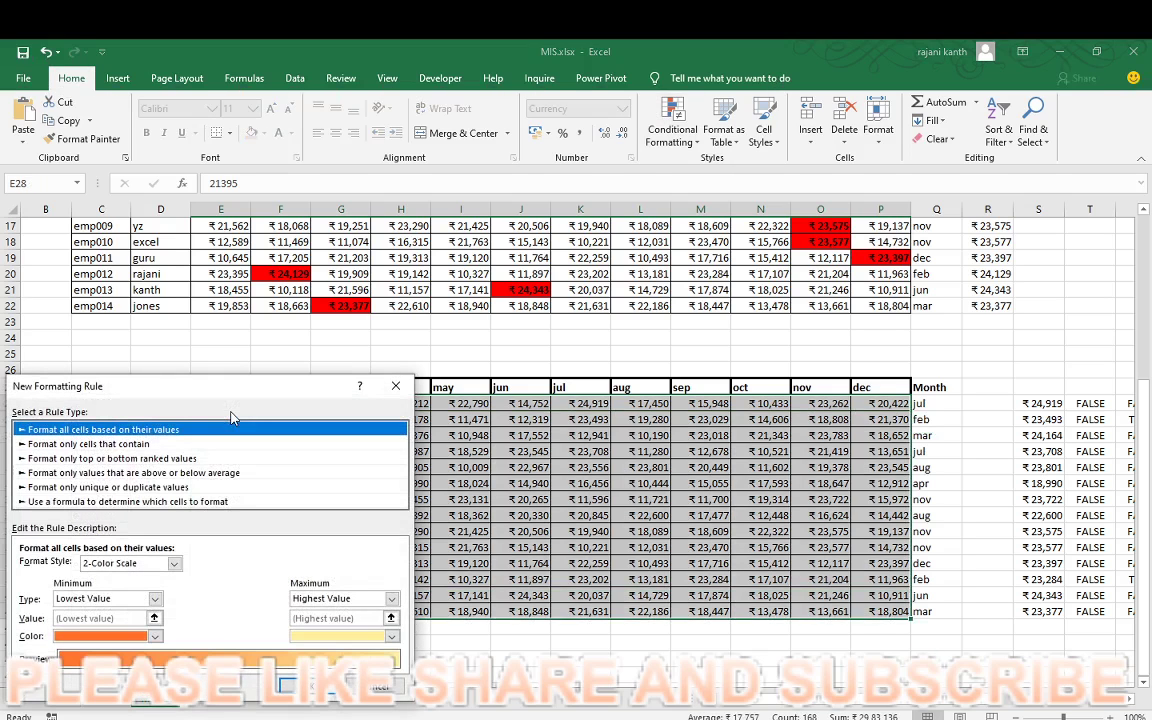
left_click(195, 501)
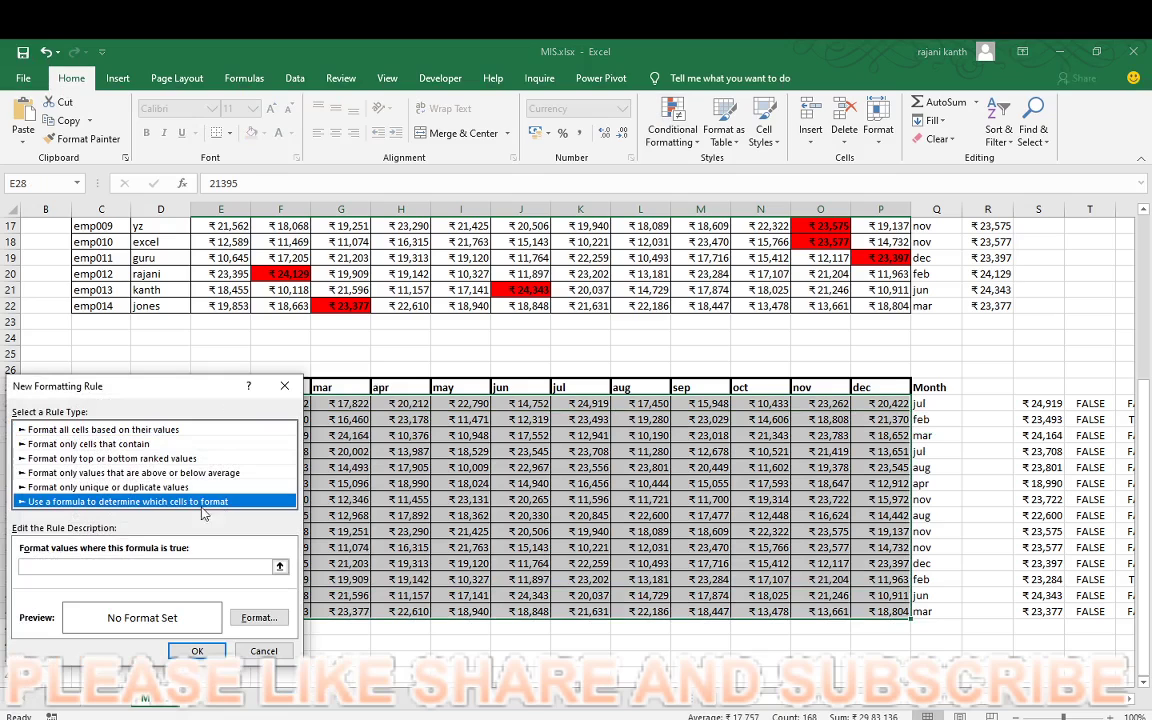
left_click(160, 566)
key("ctrl+v")
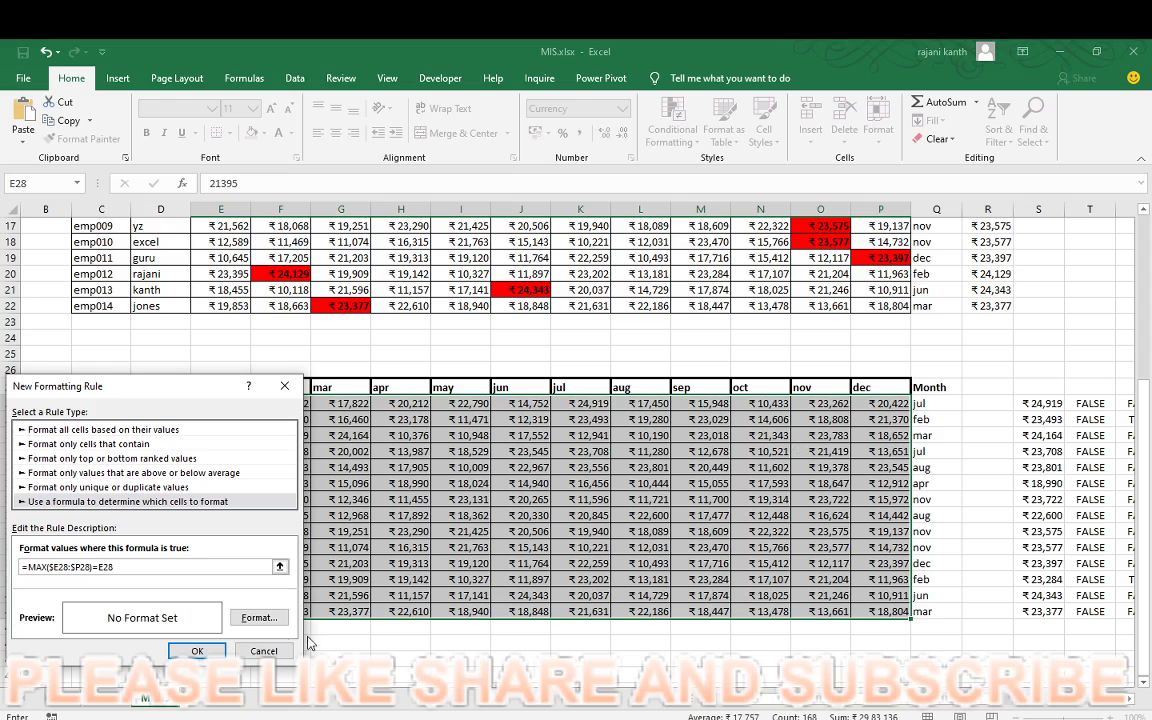
- Format matching cells with an outline border, red fill and black bold font, then apply the rule
left_click(281, 621)
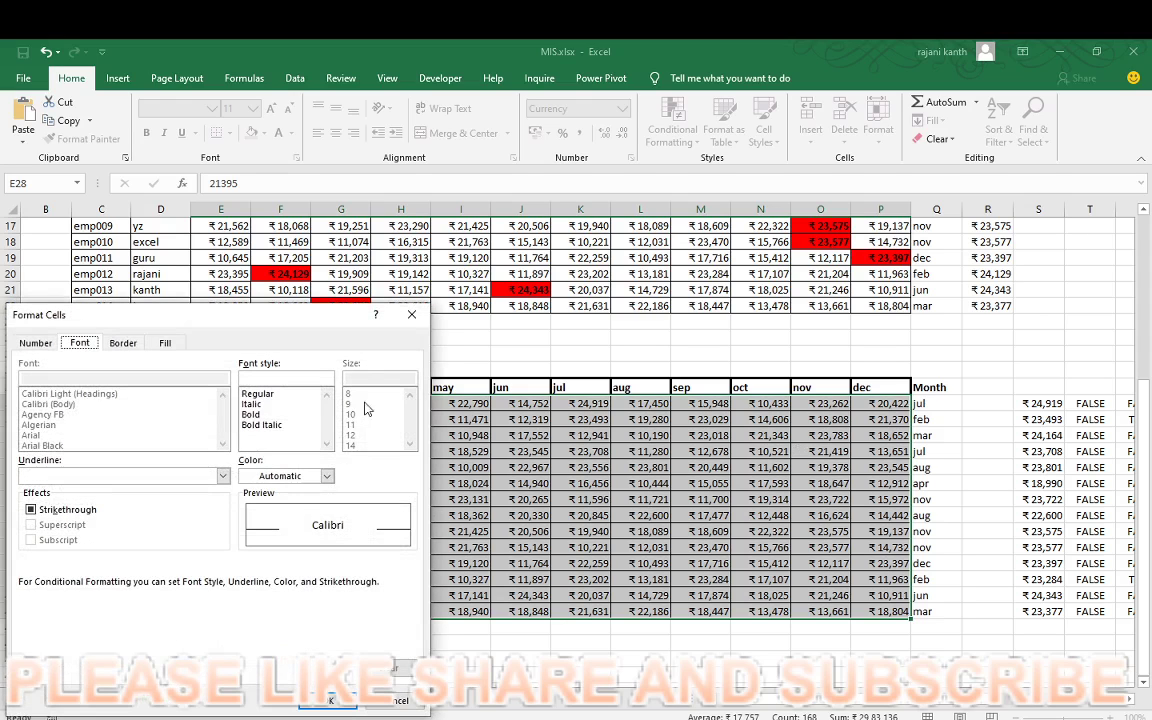
left_click(119, 346)
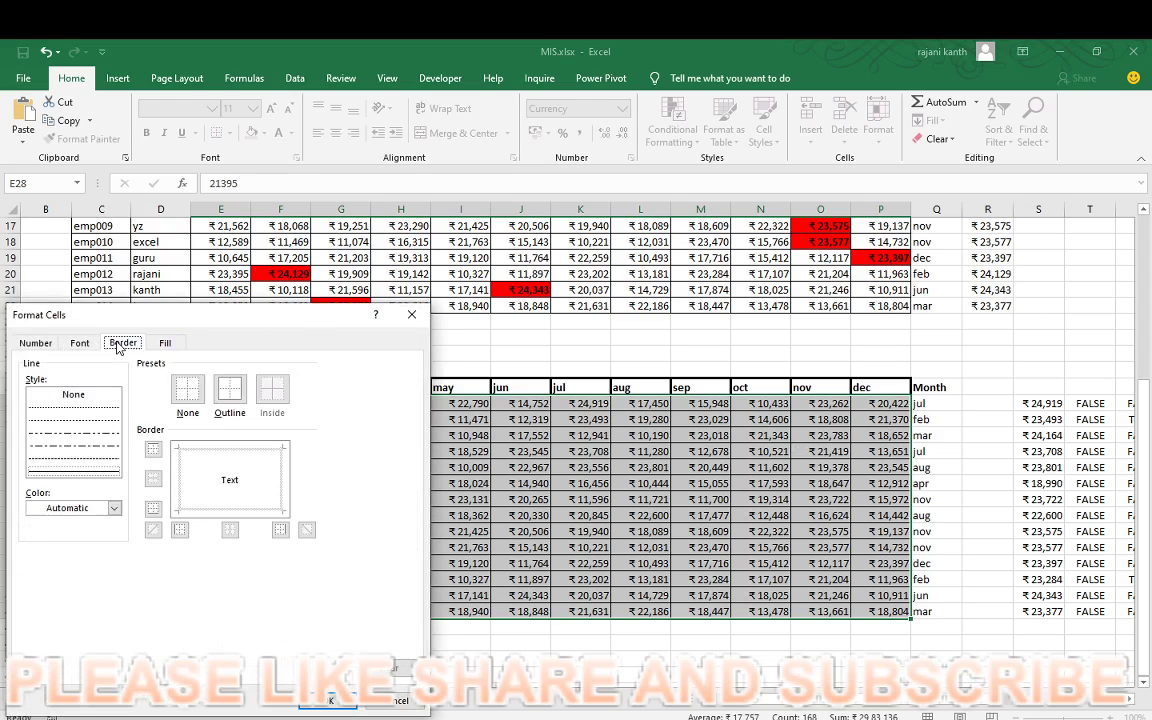
left_click(230, 396)
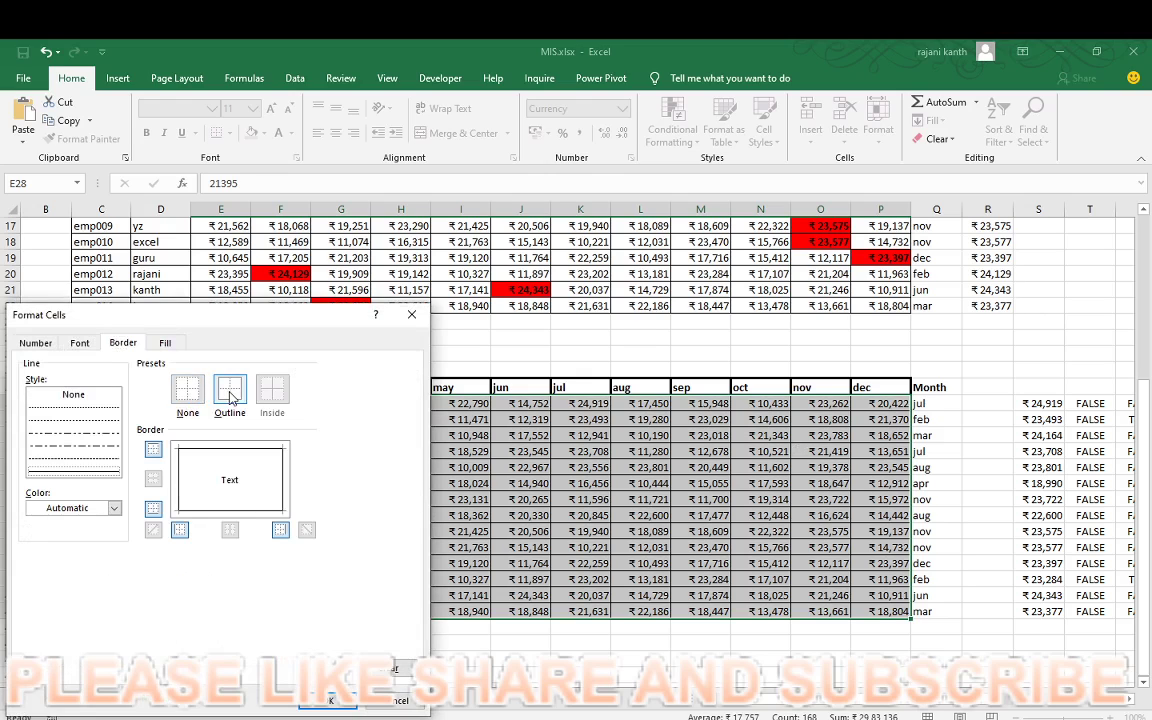
left_click(168, 343)
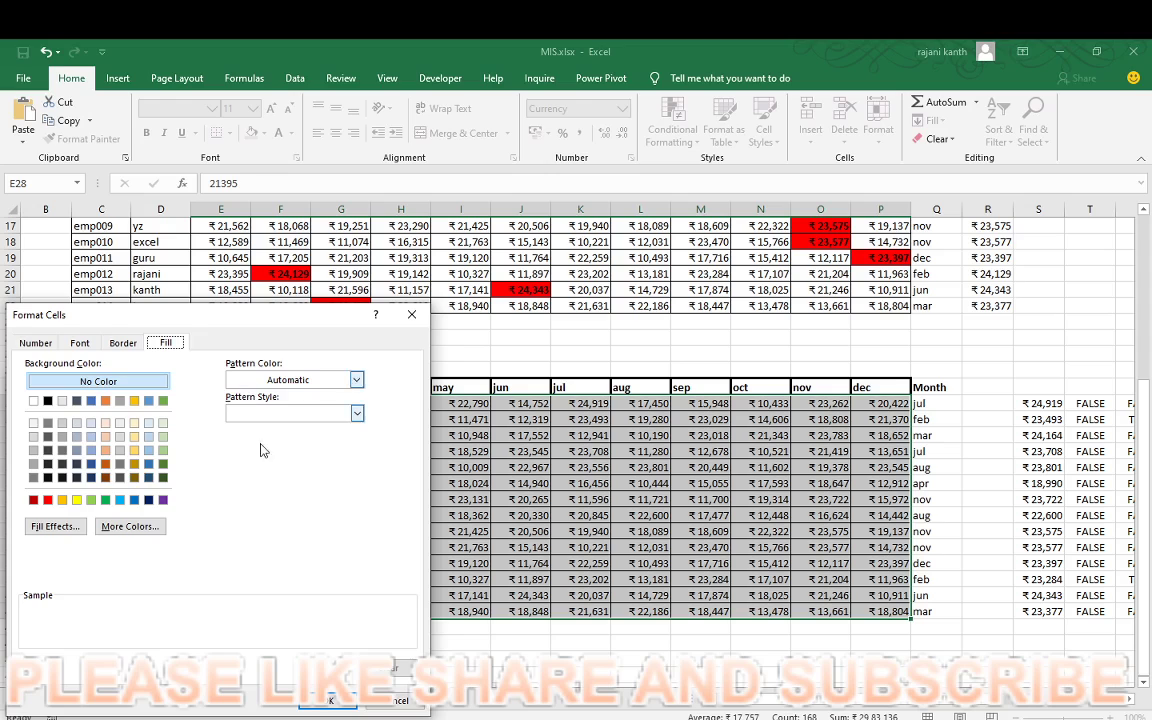
left_click(47, 500)
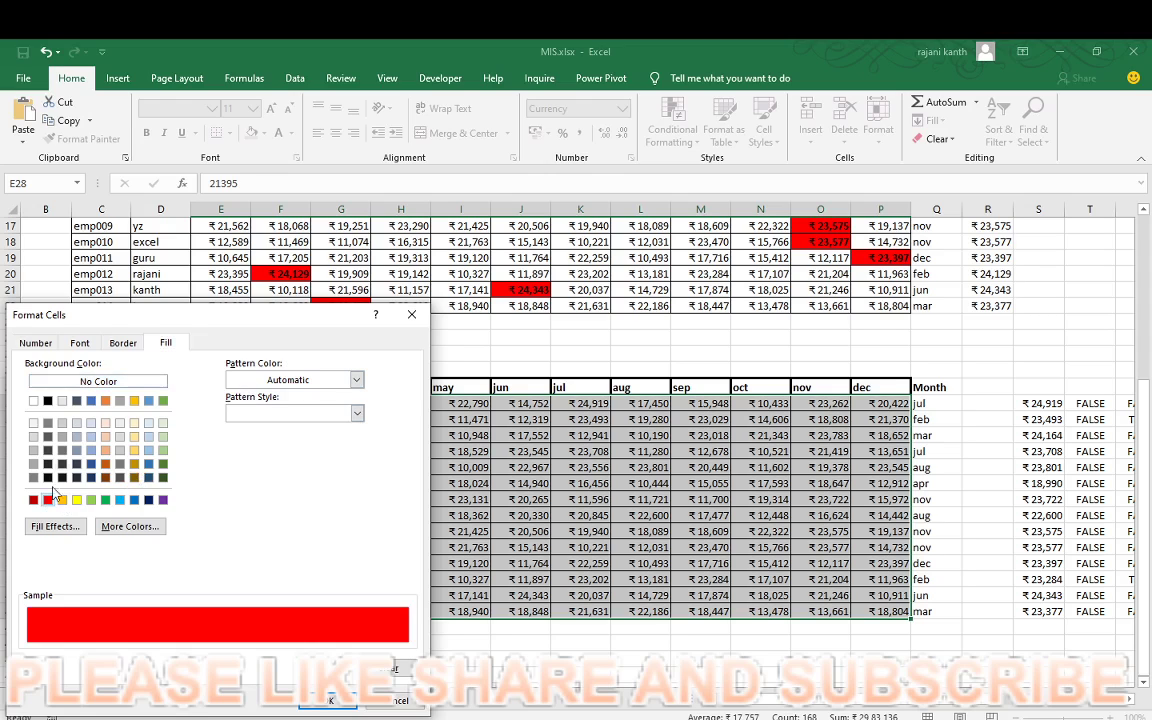
left_click(40, 344)
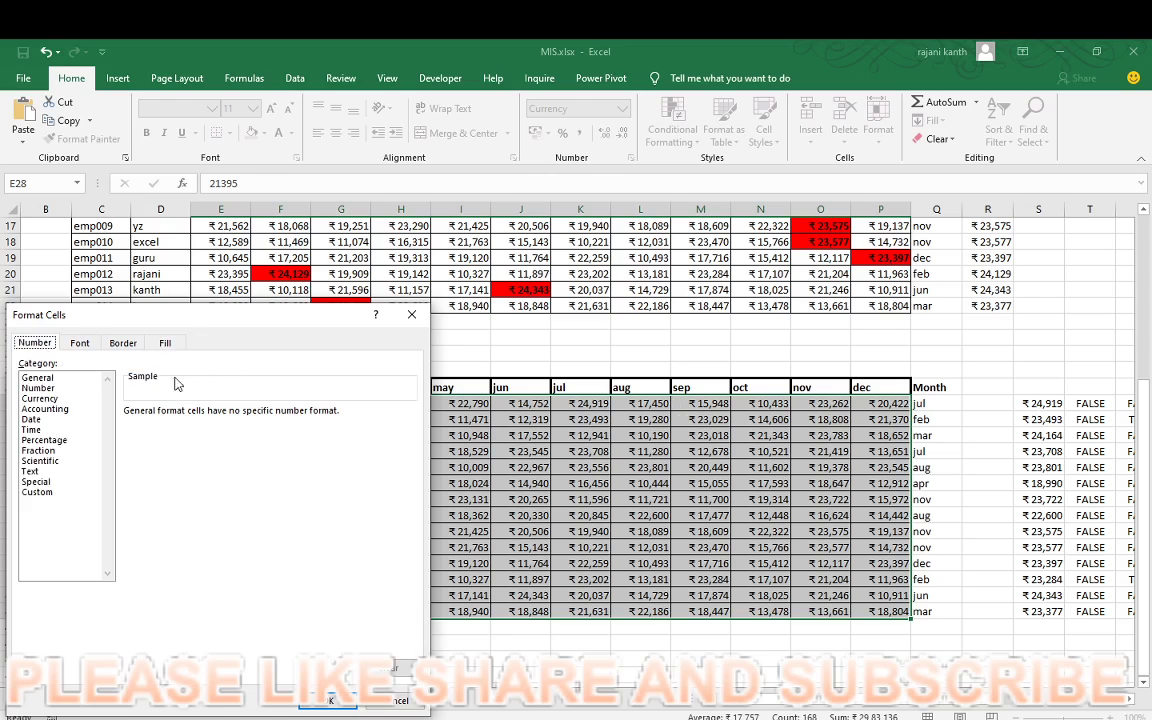
left_click(80, 343)
left_click(300, 477)
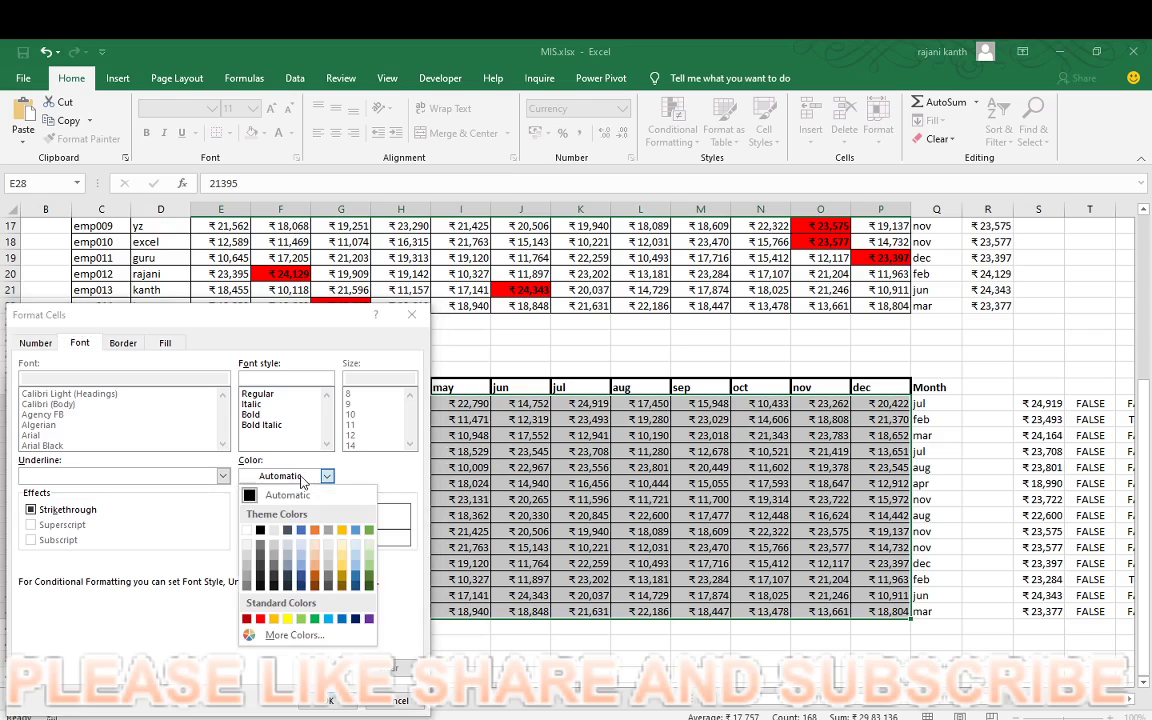
left_click(259, 531)
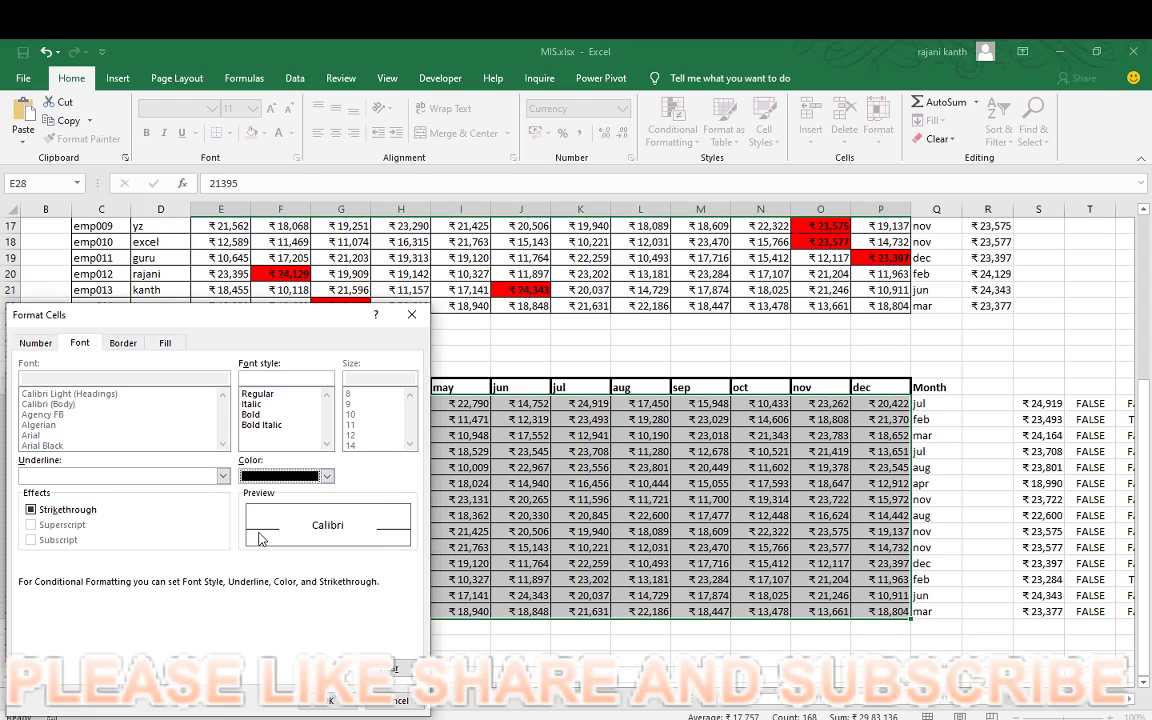
left_click(241, 378)
type("Bold")
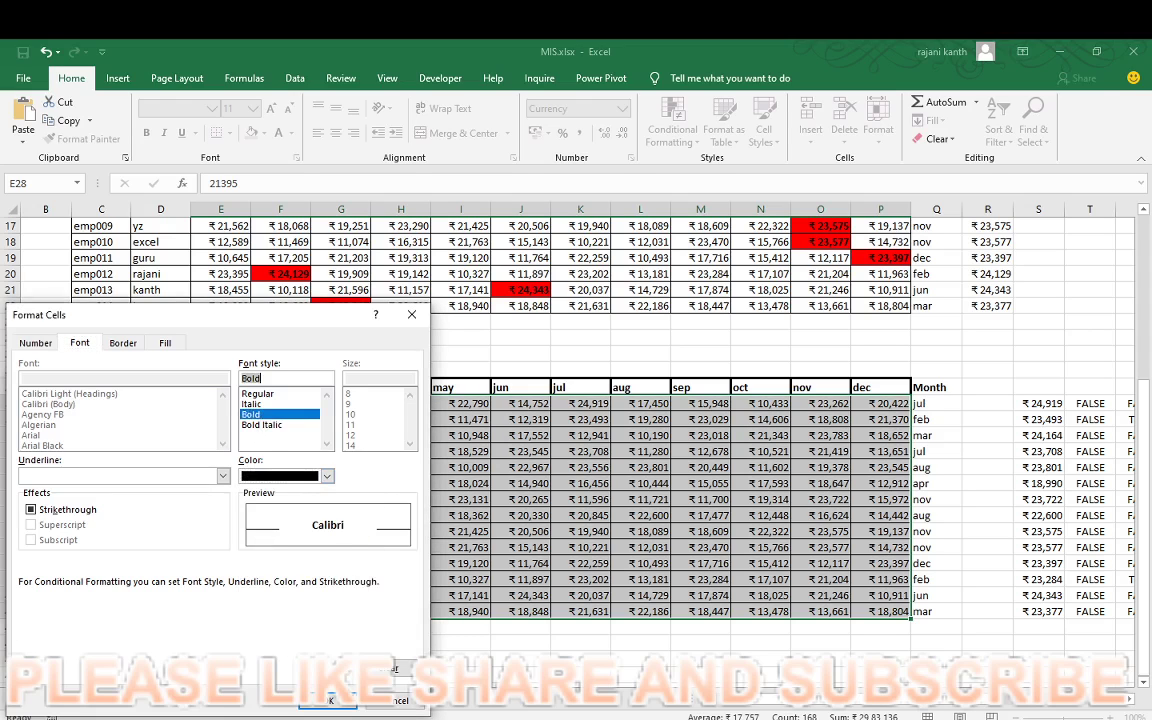
left_click(330, 700)
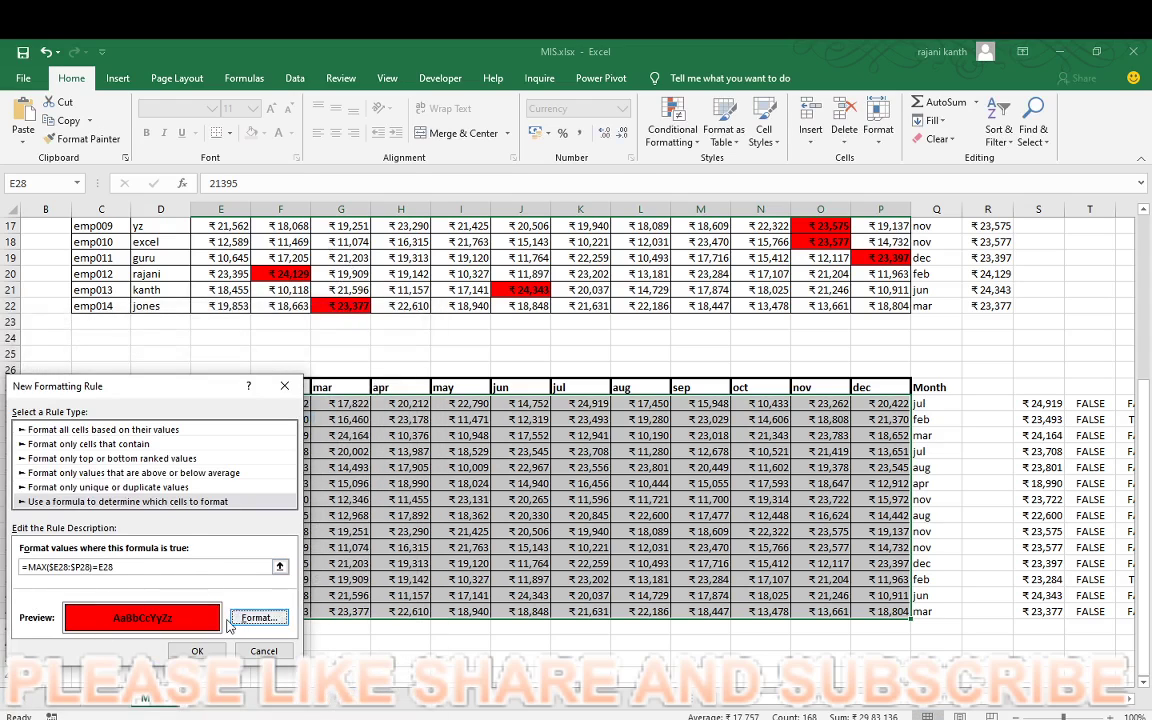
left_click(197, 651)
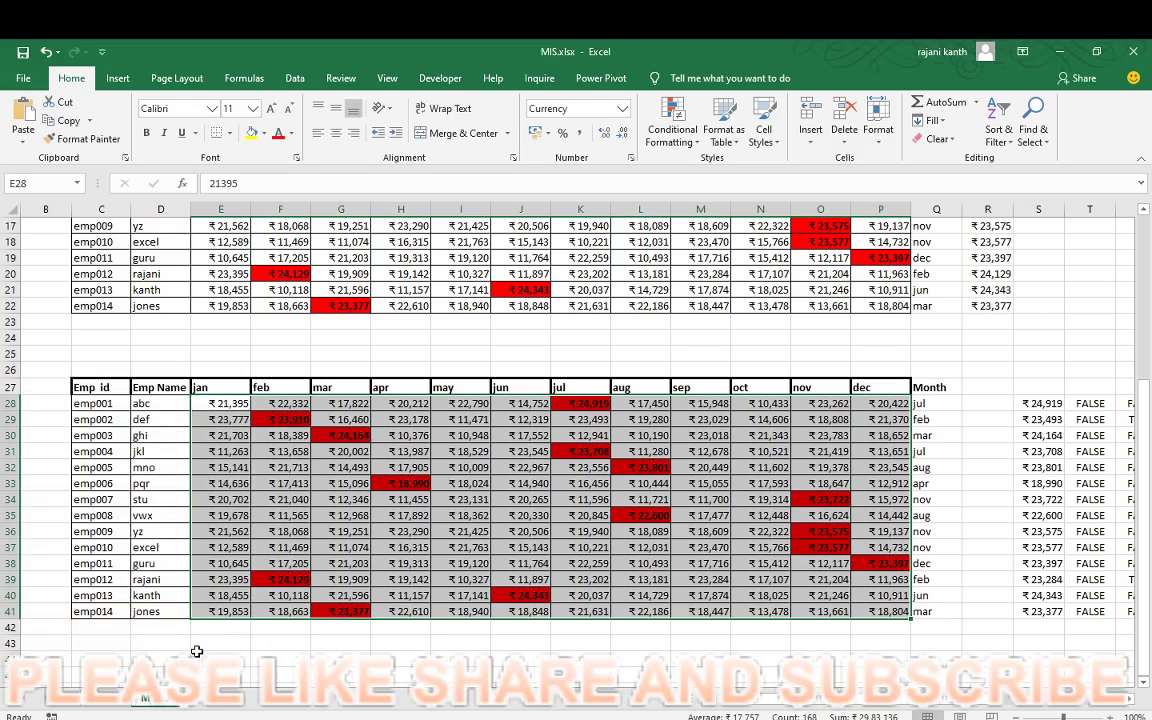